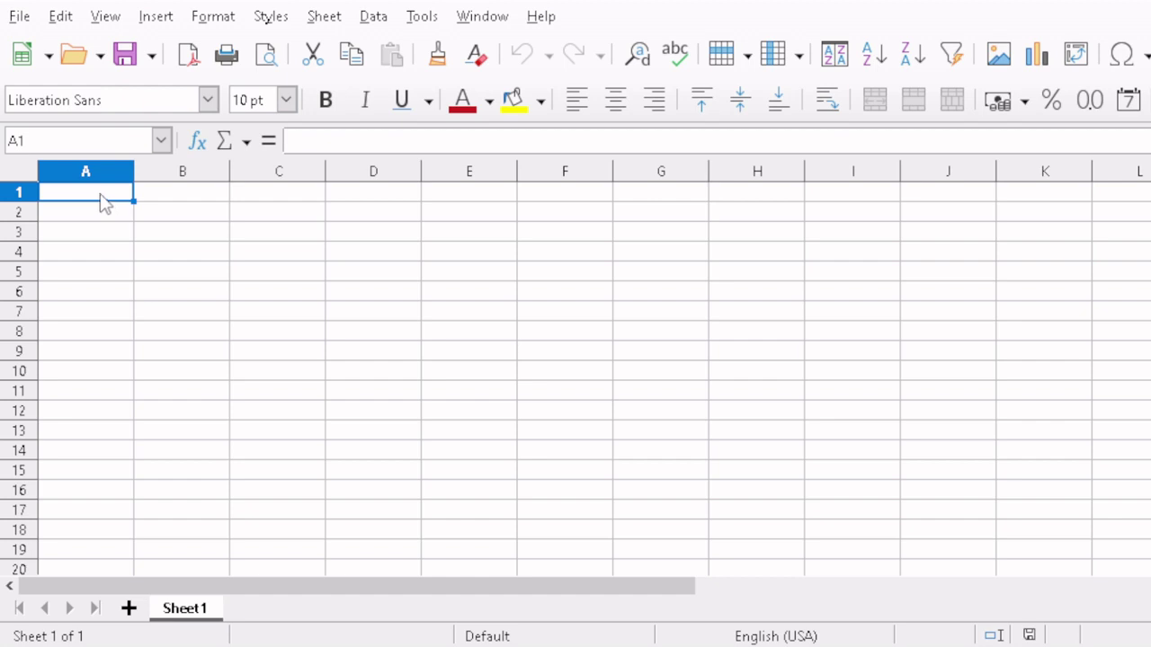
Fill the header cells A1 to G1 with the bright green background colour
{"action": "left_click", "coordinate": [662, 194], "text": "shift"}
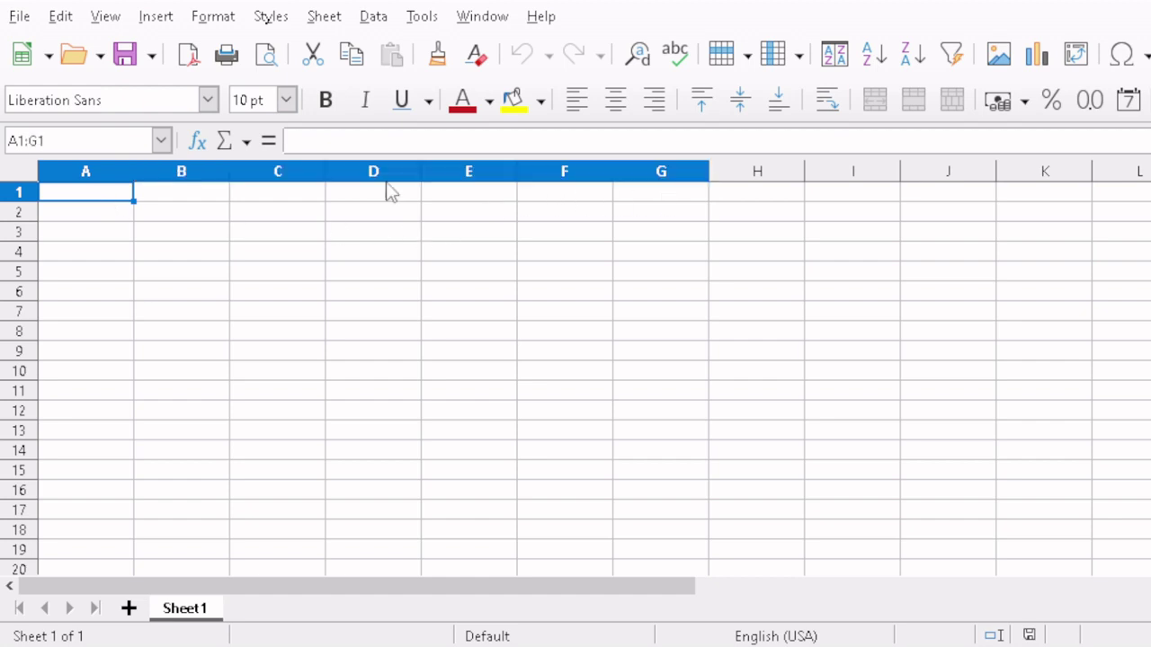
{"action": "left_click", "coordinate": [97, 200]}
{"action": "left_click", "coordinate": [656, 199], "text": "shift"}
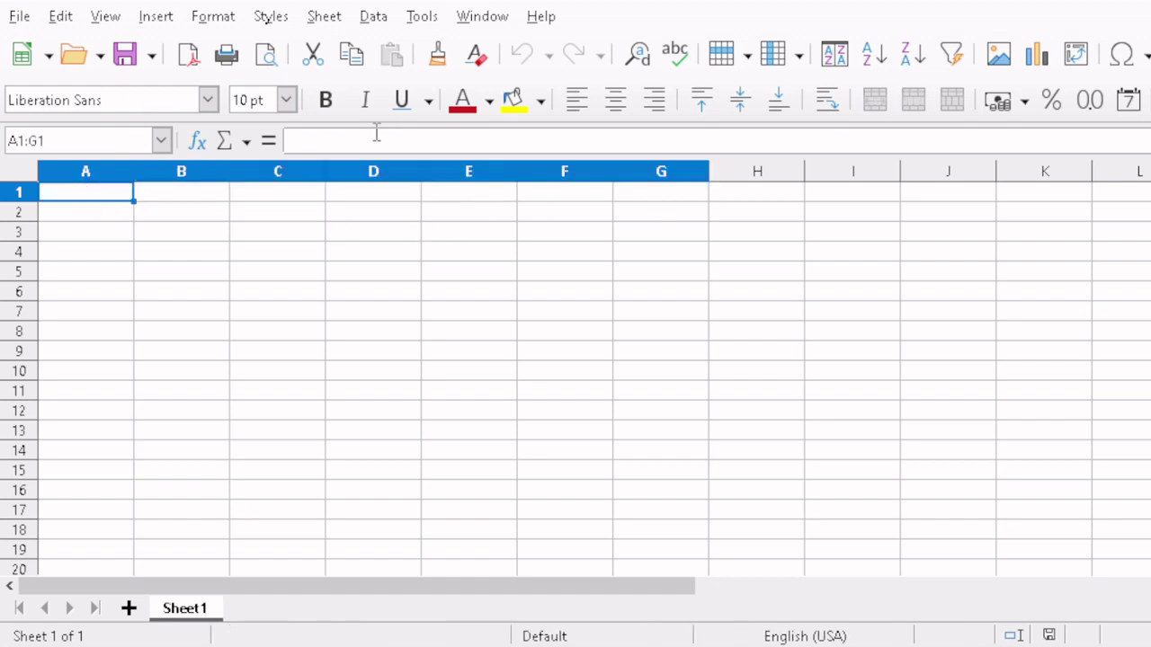
{"action": "left_click", "coordinate": [541, 102]}
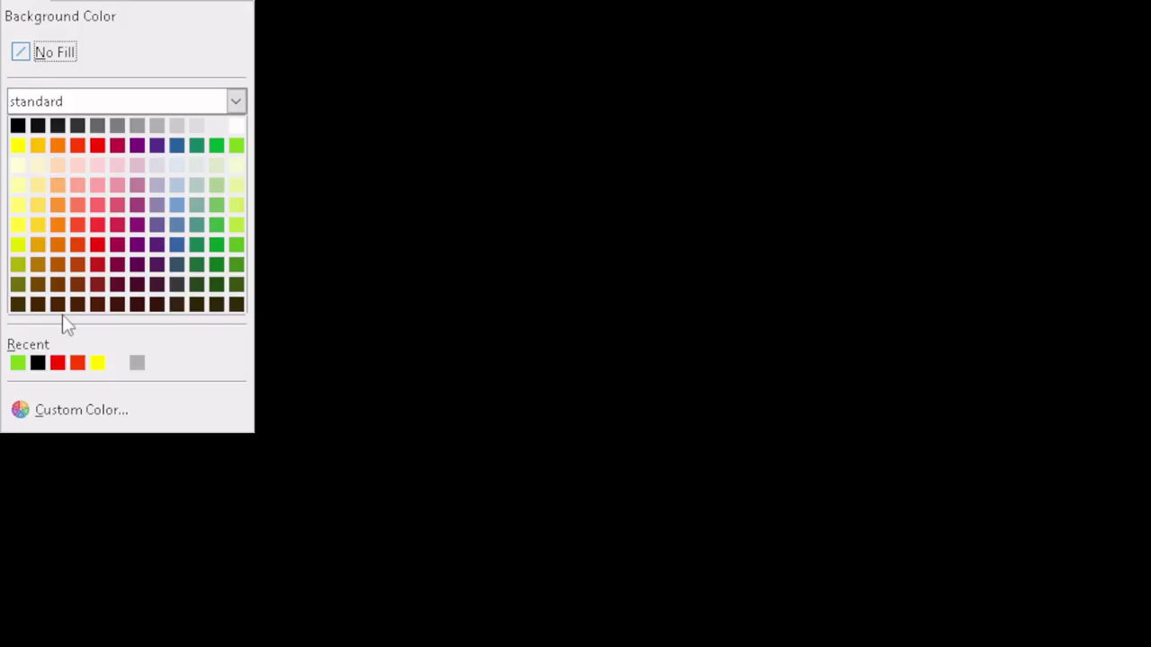
{"action": "left_click", "coordinate": [18, 362]}
{"action": "left_click", "coordinate": [198, 232]}
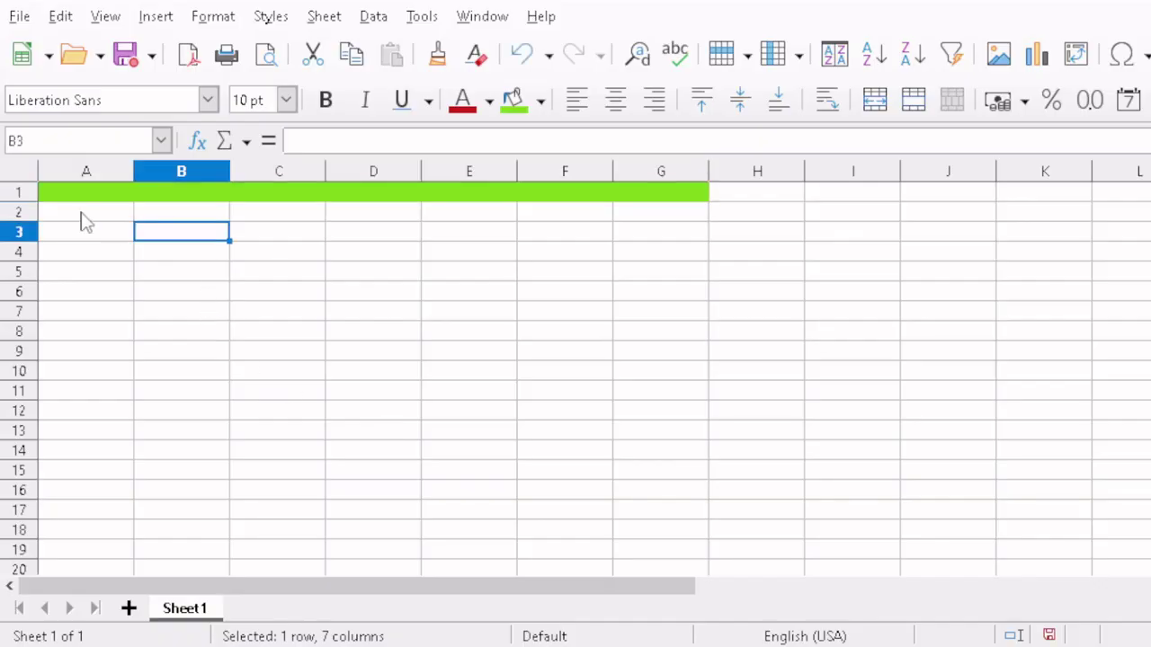
Enter the budget headings Rent in A1 and Electricity in B1
{"action": "left_click", "coordinate": [93, 198]}
{"action": "type", "text": "Rent"}
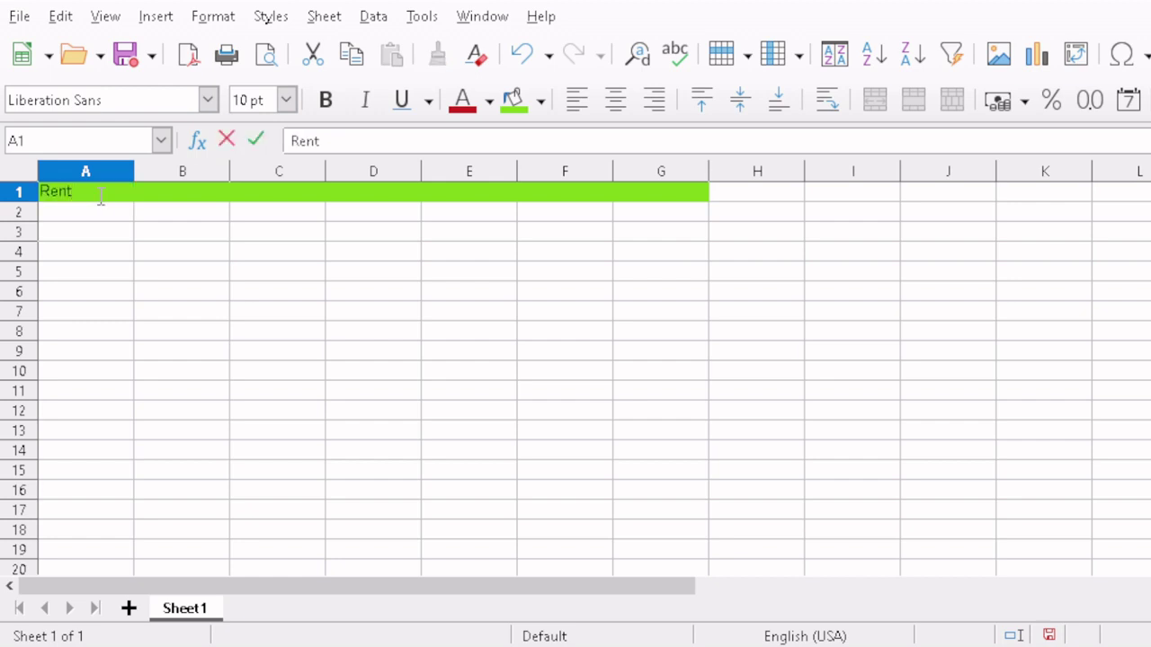
{"action": "key", "text": "Tab"}
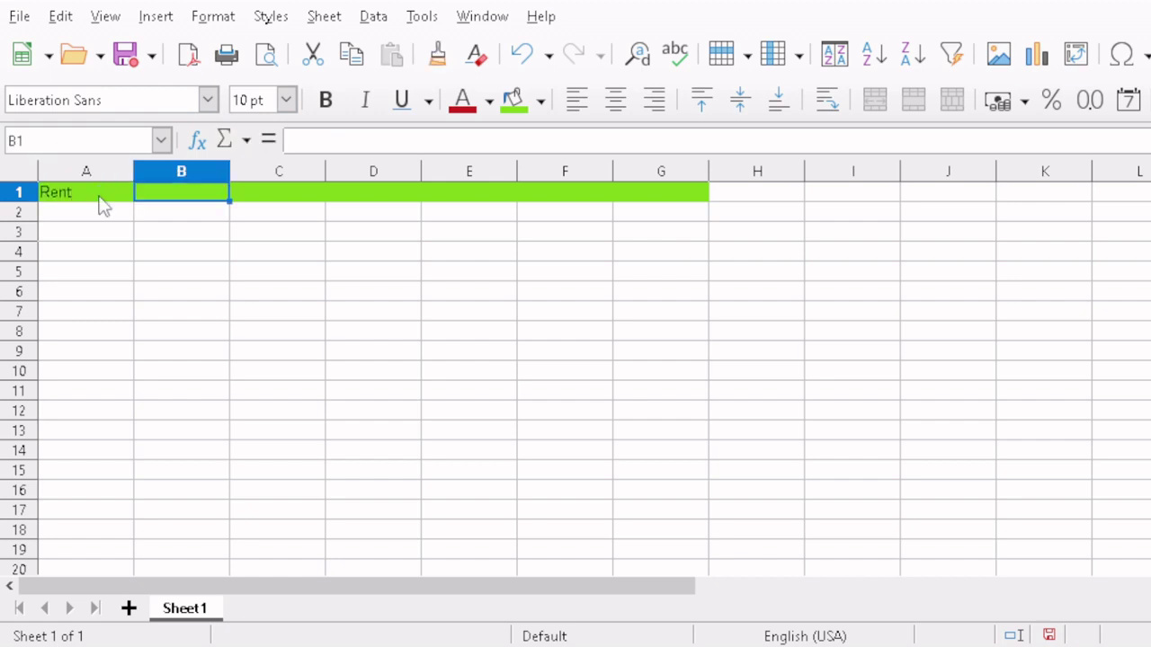
{"action": "type", "text": "El"}
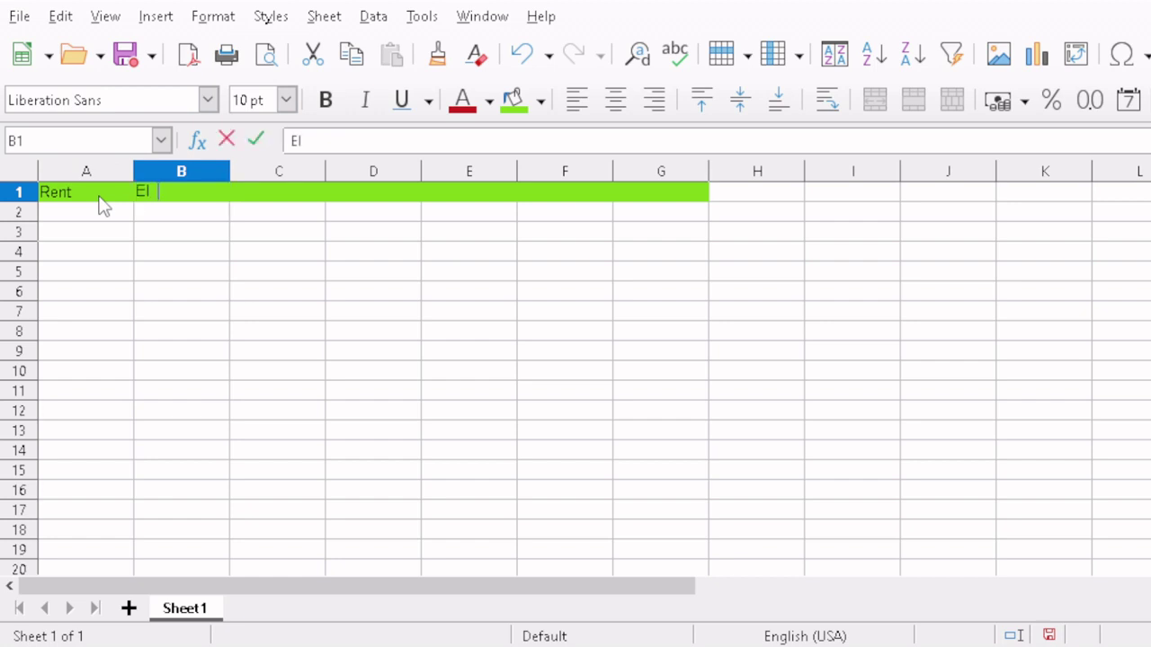
{"action": "type", "text": "ectricity"}
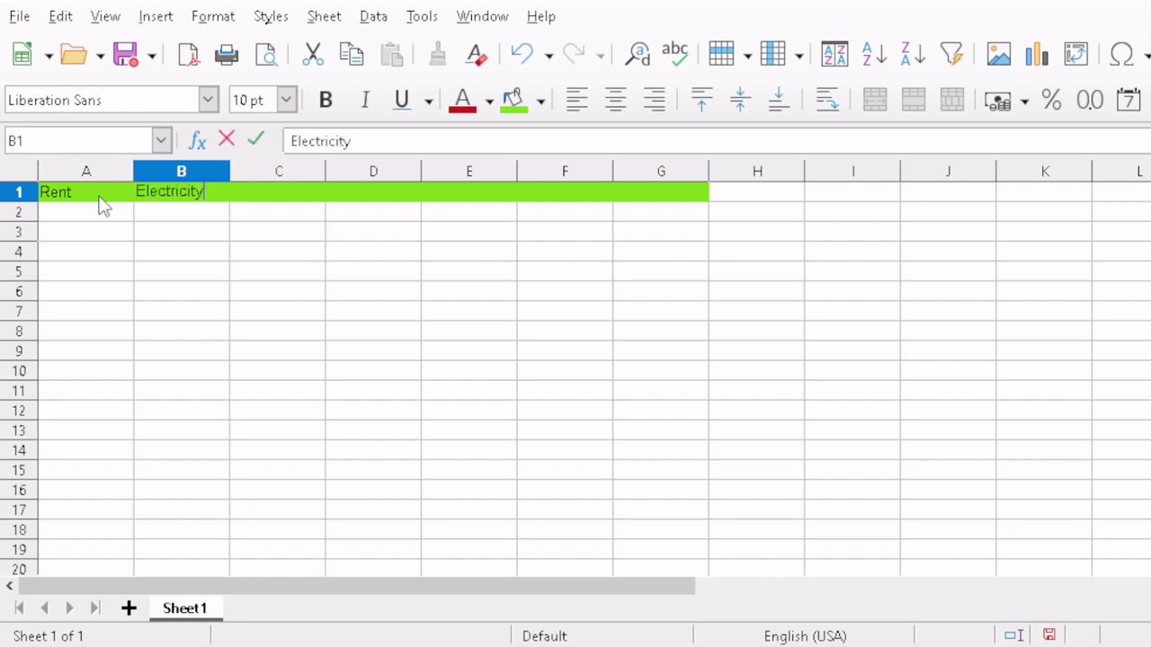
{"action": "key", "text": "Tab"}
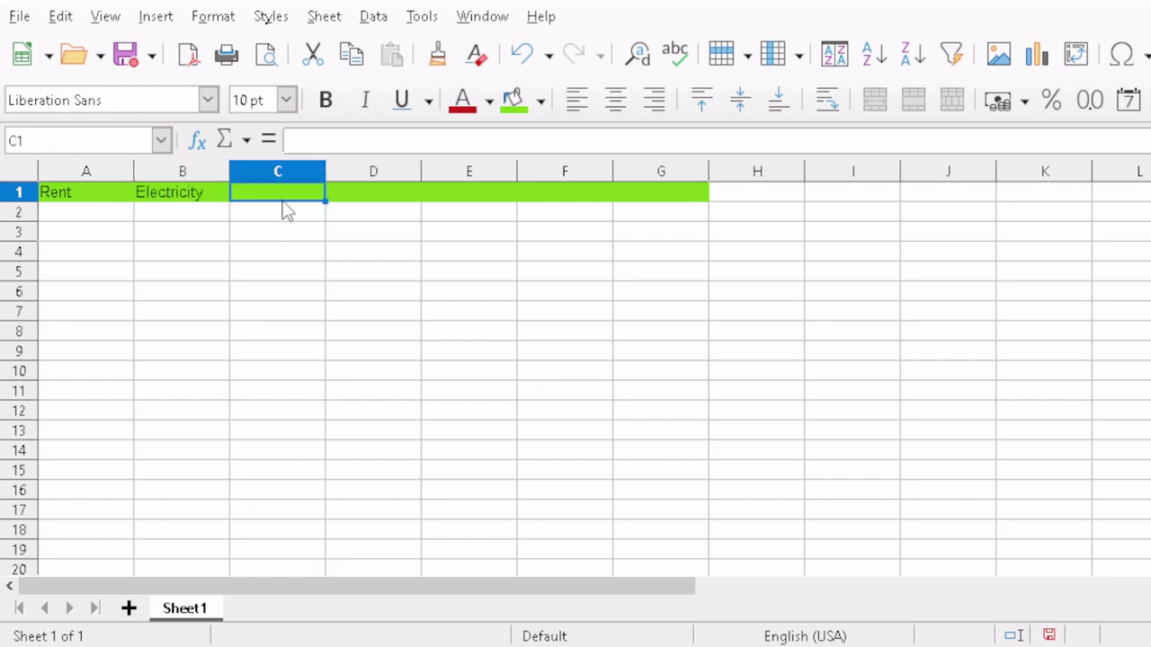
Enter the heading Internet in cell C1 of the green header row
{"action": "left_click", "coordinate": [339, 197]}
{"action": "left_click", "coordinate": [276, 200]}
{"action": "type", "text": "Inter"}
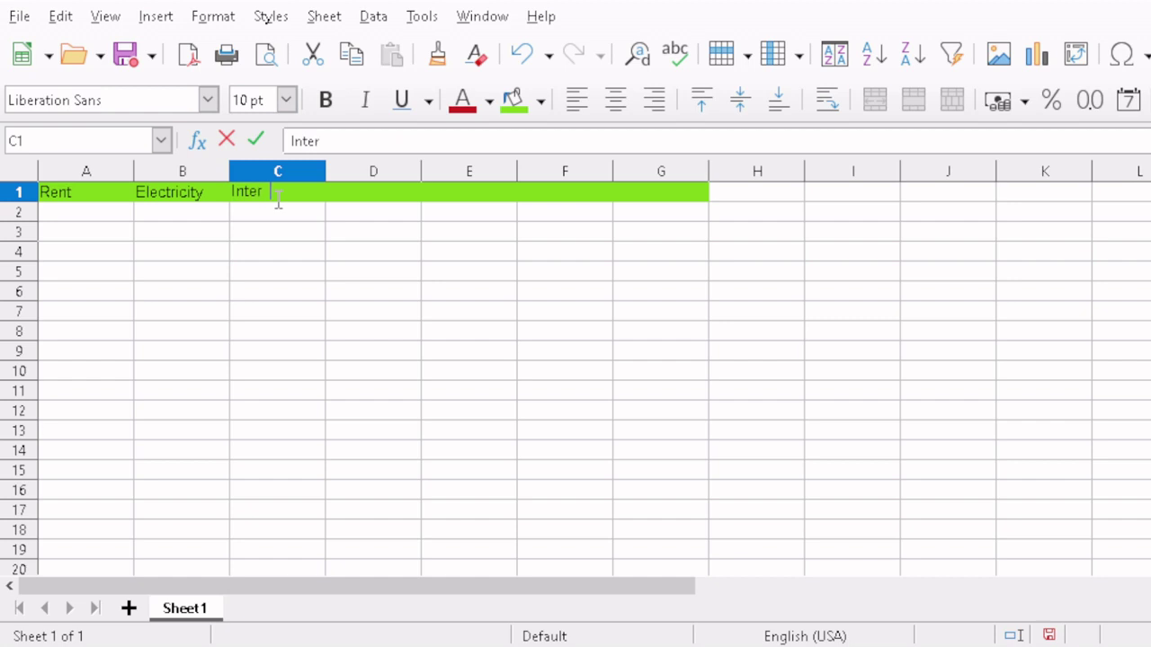
{"action": "type", "text": "net"}
{"action": "key", "text": "Return"}
{"action": "left_click", "coordinate": [322, 195]}
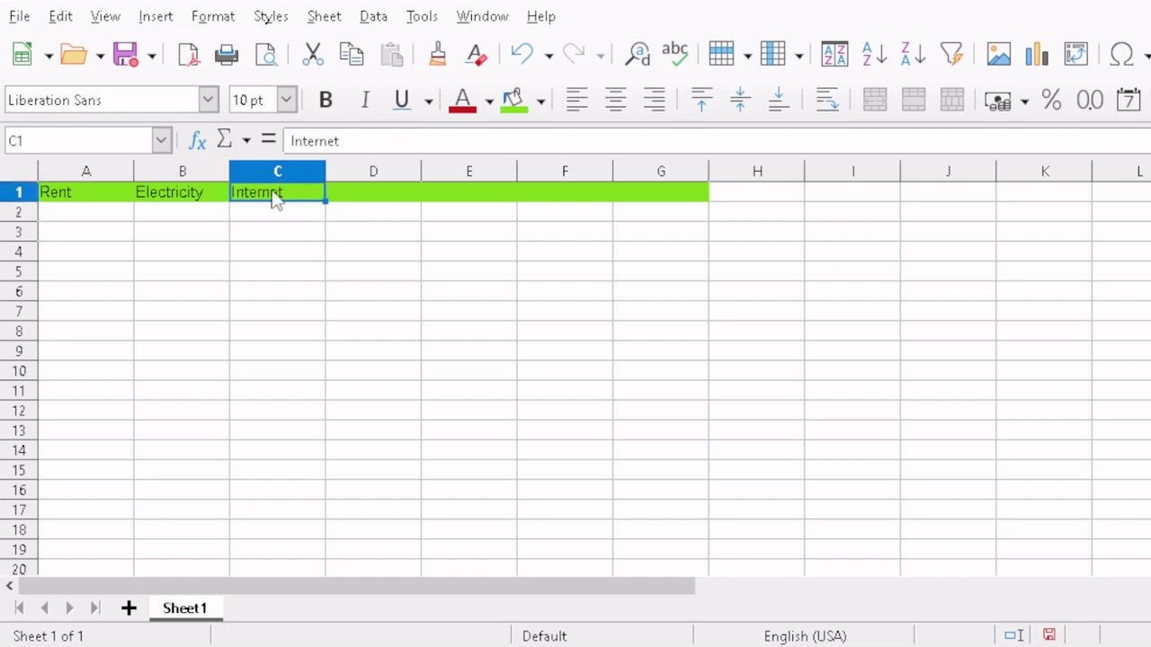
Enter the heading Car in cell D1, beside the Internet heading
{"action": "left_click", "coordinate": [362, 195]}
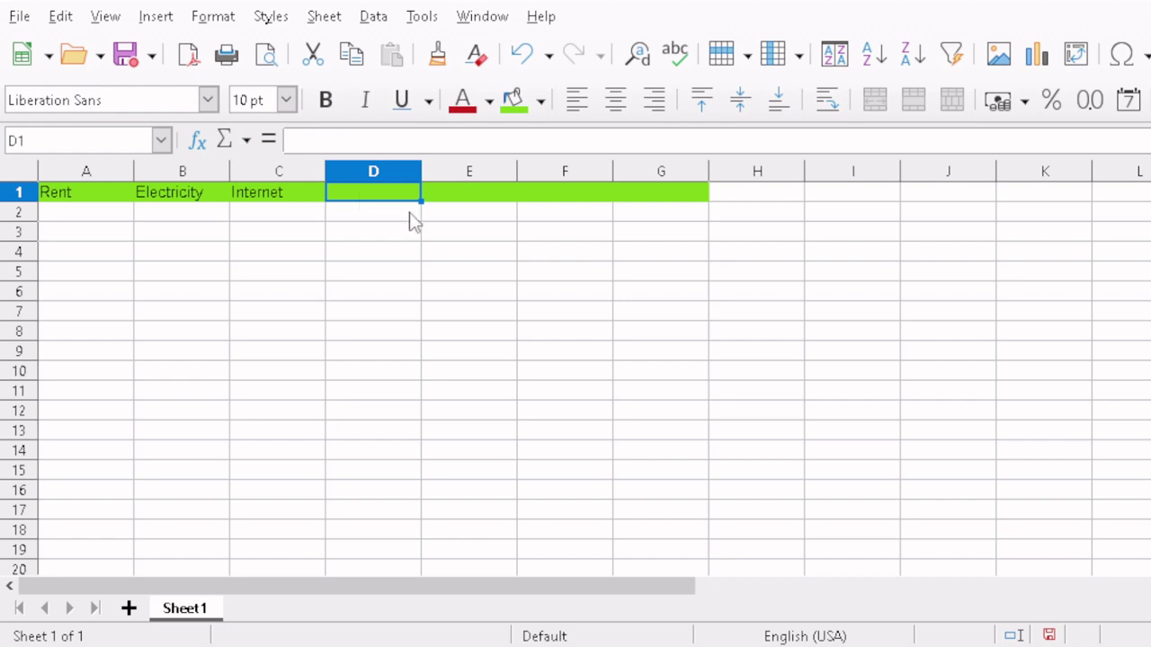
{"action": "type", "text": "Car"}
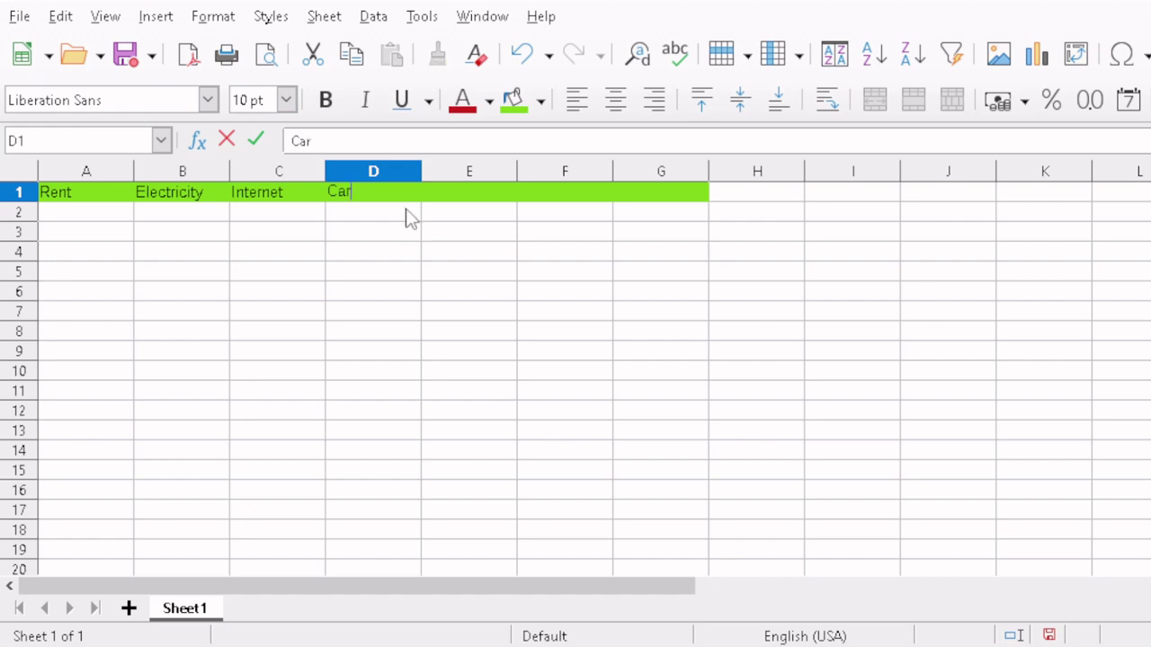
{"action": "key", "text": "Return"}
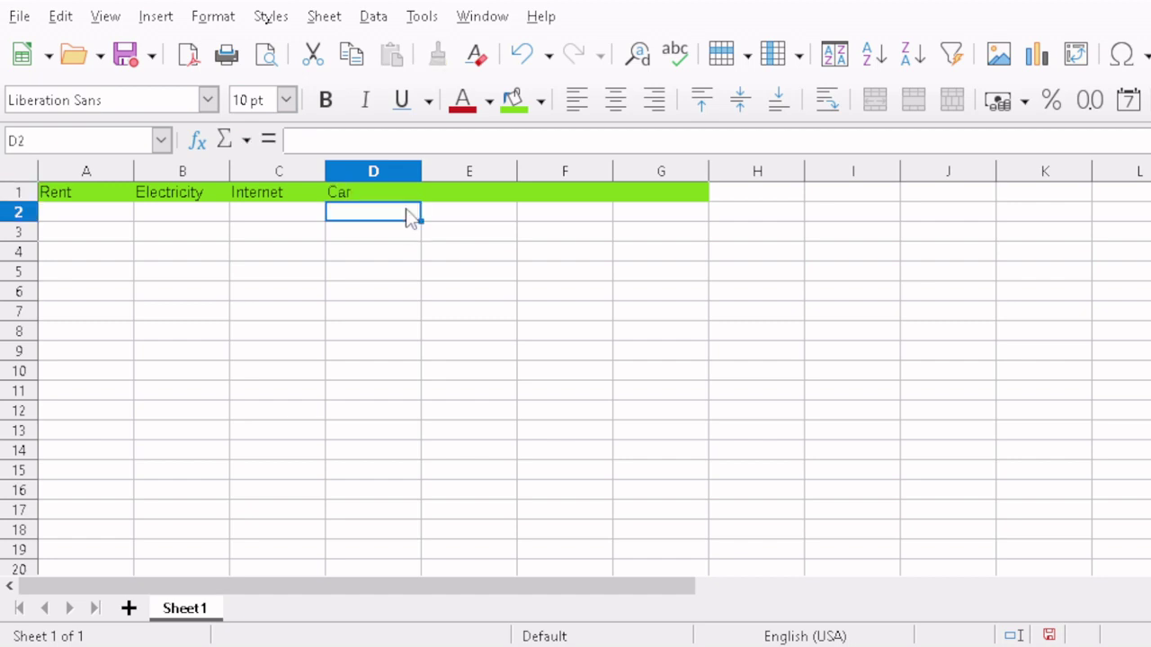
{"action": "left_click", "coordinate": [398, 197]}
{"action": "left_click", "coordinate": [367, 212]}
{"action": "left_click", "coordinate": [386, 197]}
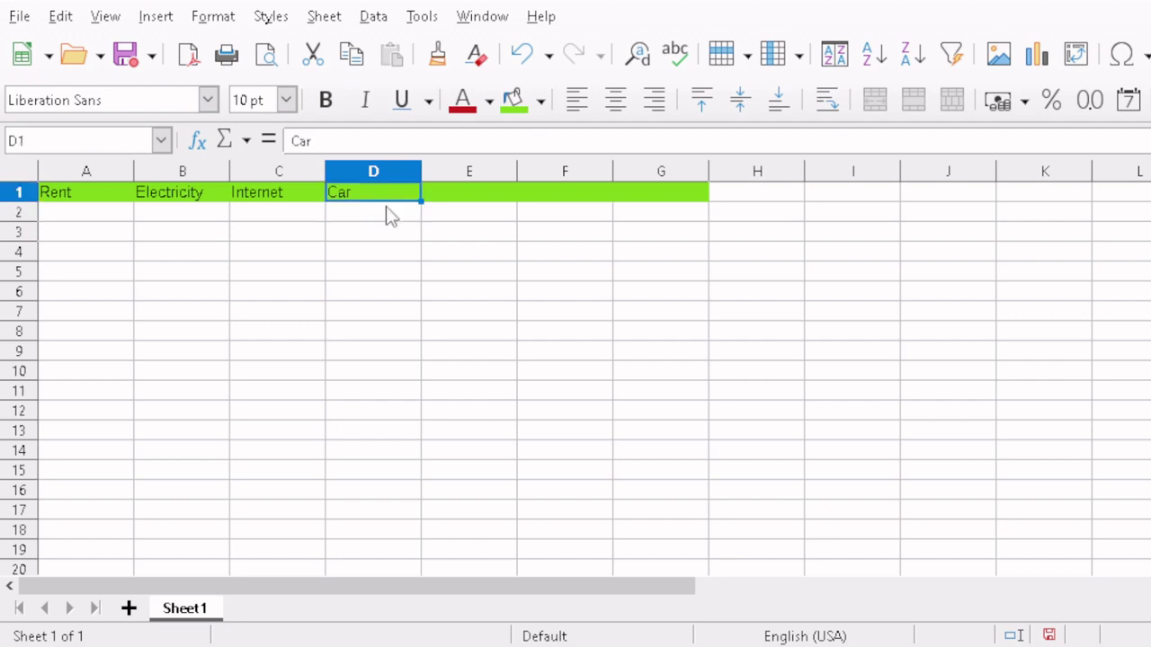
Enter the headings Gas in E1, Ins in F1 and Savings in G1
{"action": "left_click", "coordinate": [467, 198]}
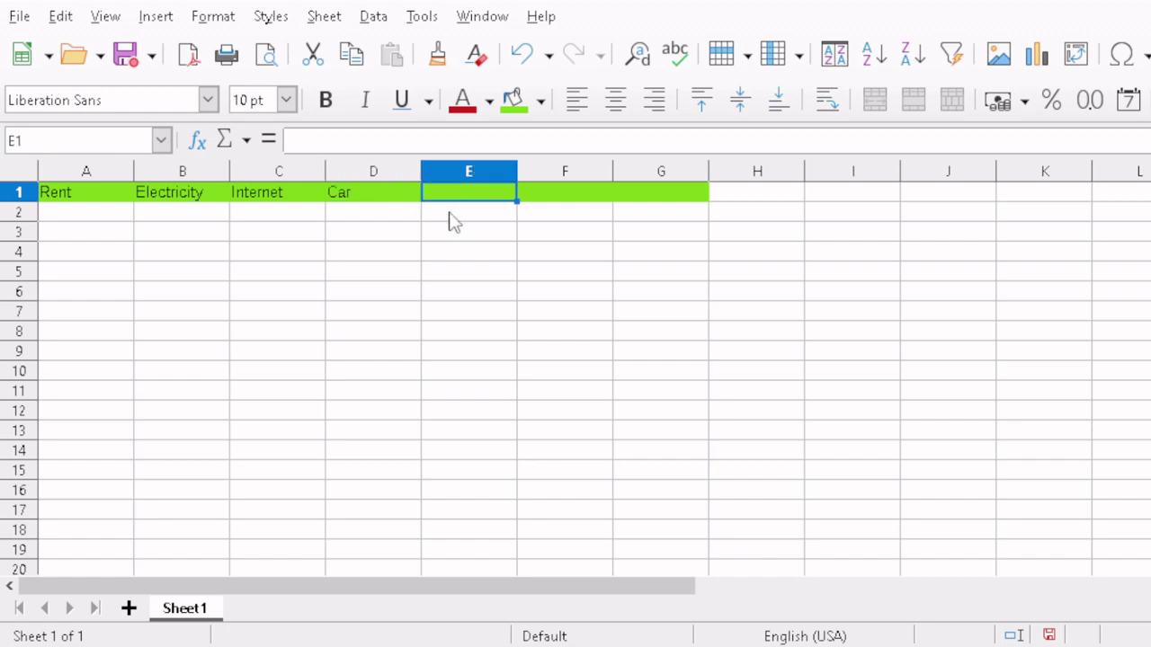
{"action": "type", "text": "Gas"}
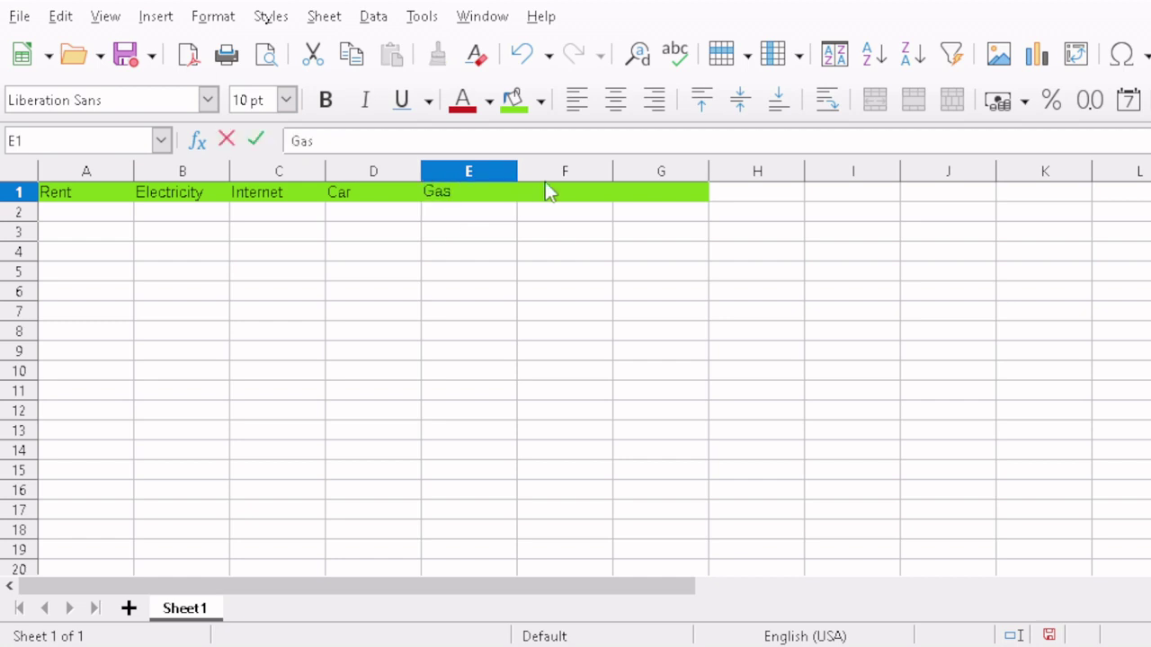
{"action": "left_click", "coordinate": [580, 196]}
{"action": "type", "text": "Ins"}
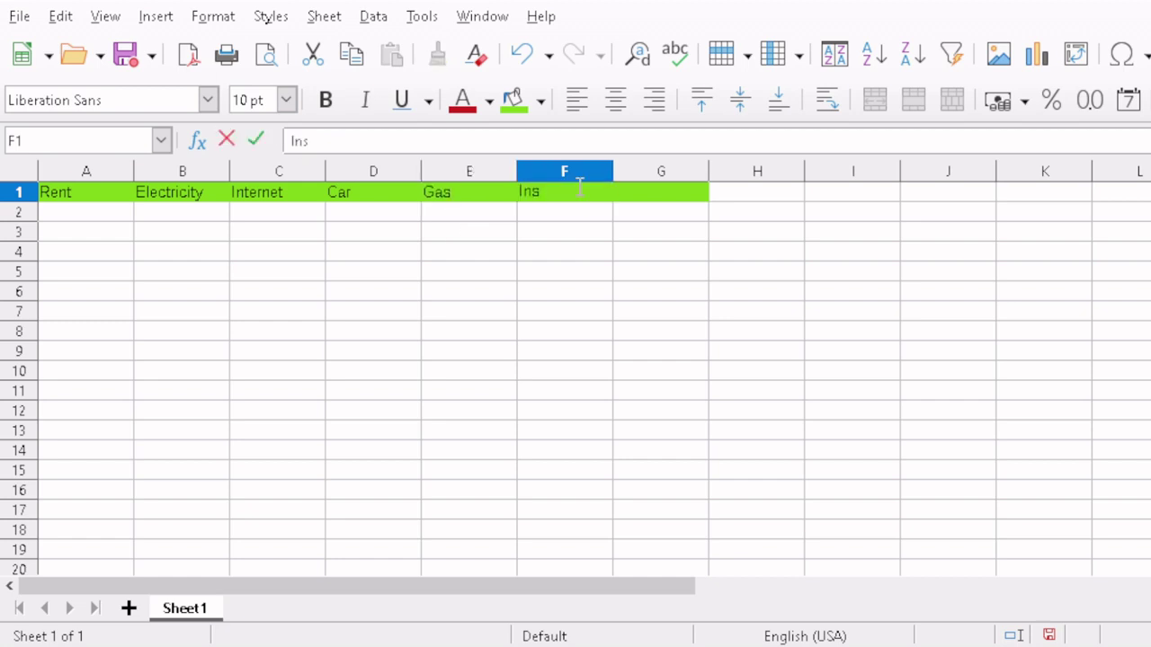
{"action": "left_click", "coordinate": [656, 205]}
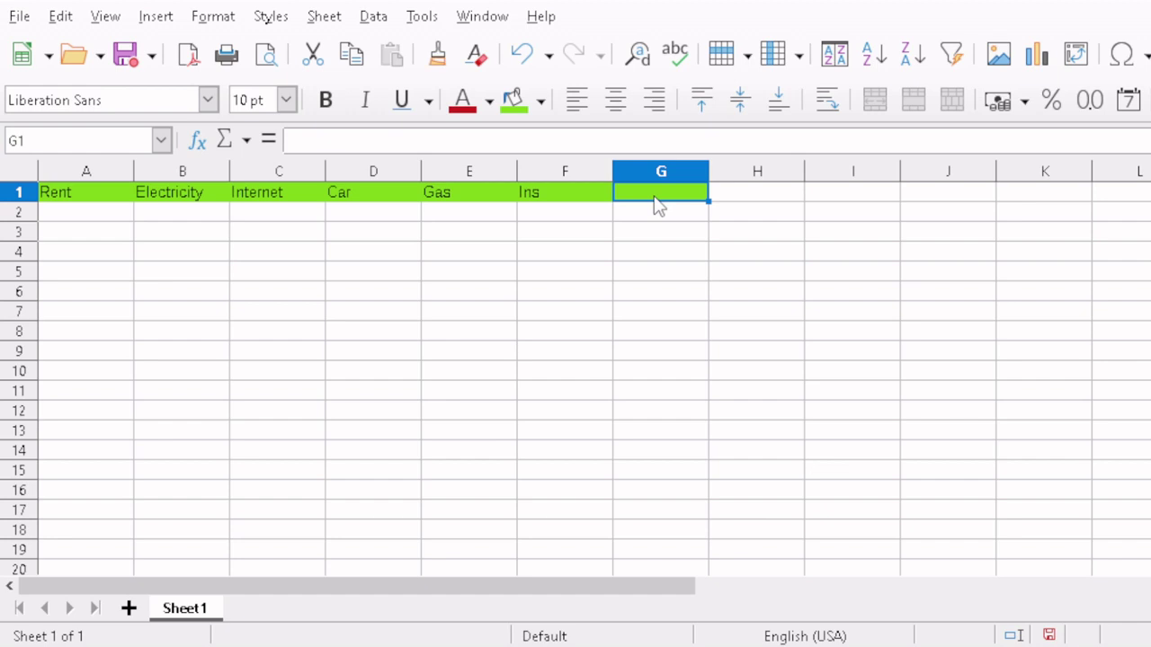
{"action": "type", "text": "Savings"}
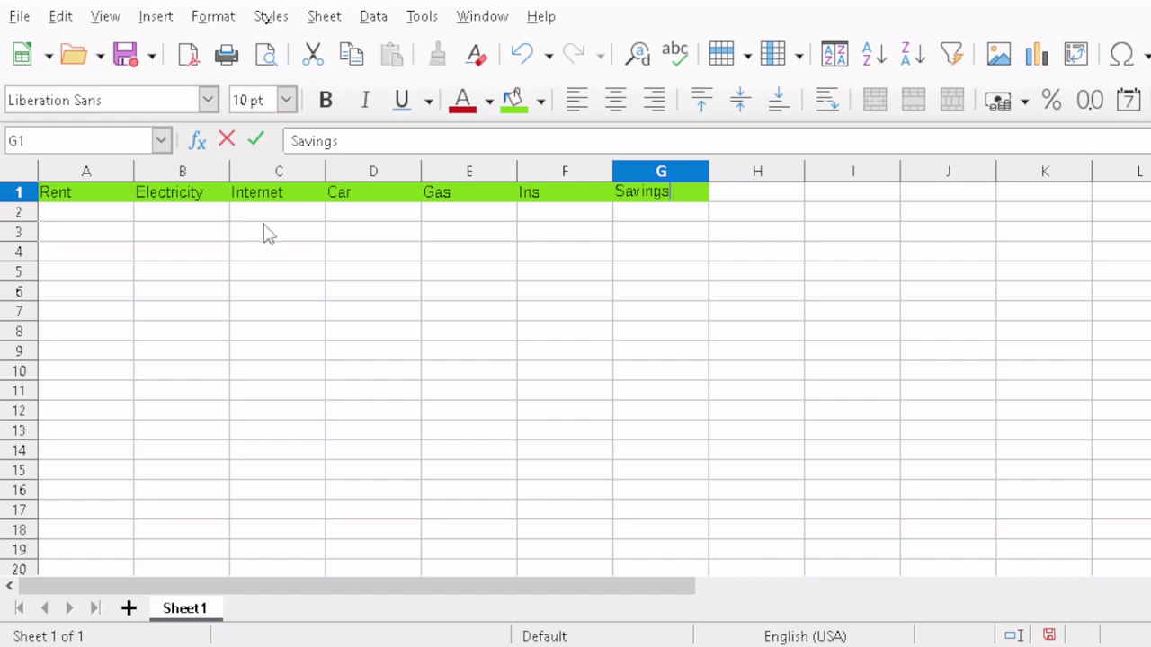
Add the heading Misc in H1 and give it the same green background as the other headings
{"action": "left_click", "coordinate": [745, 197]}
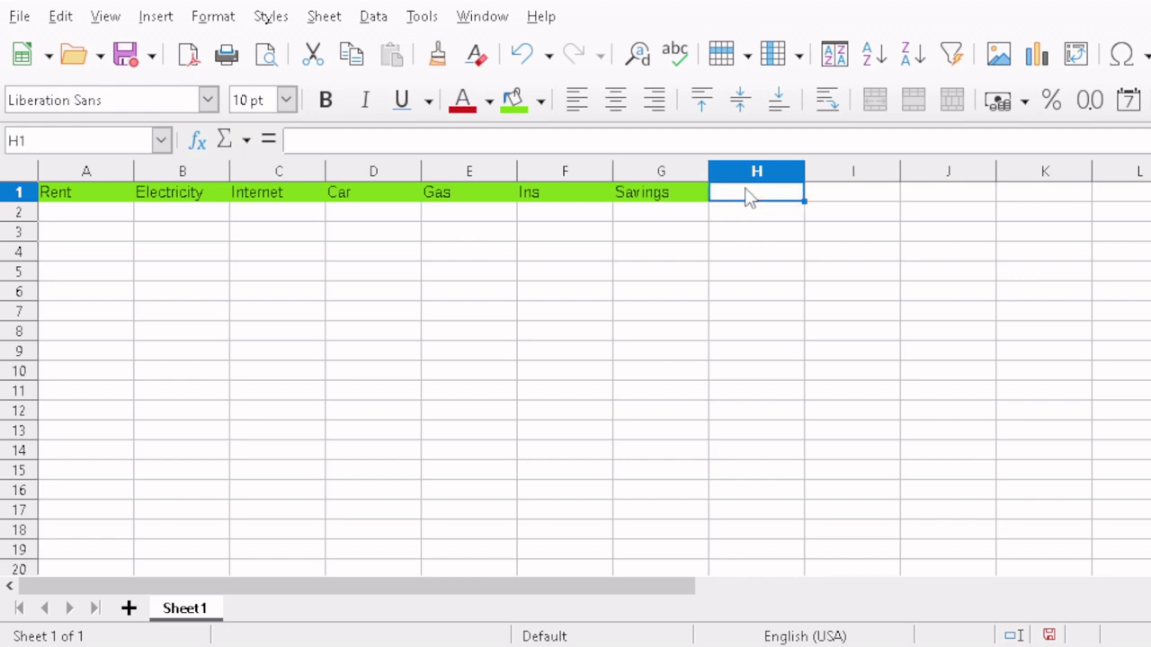
{"action": "double_click", "coordinate": [784, 191]}
{"action": "type", "text": "Misc"}
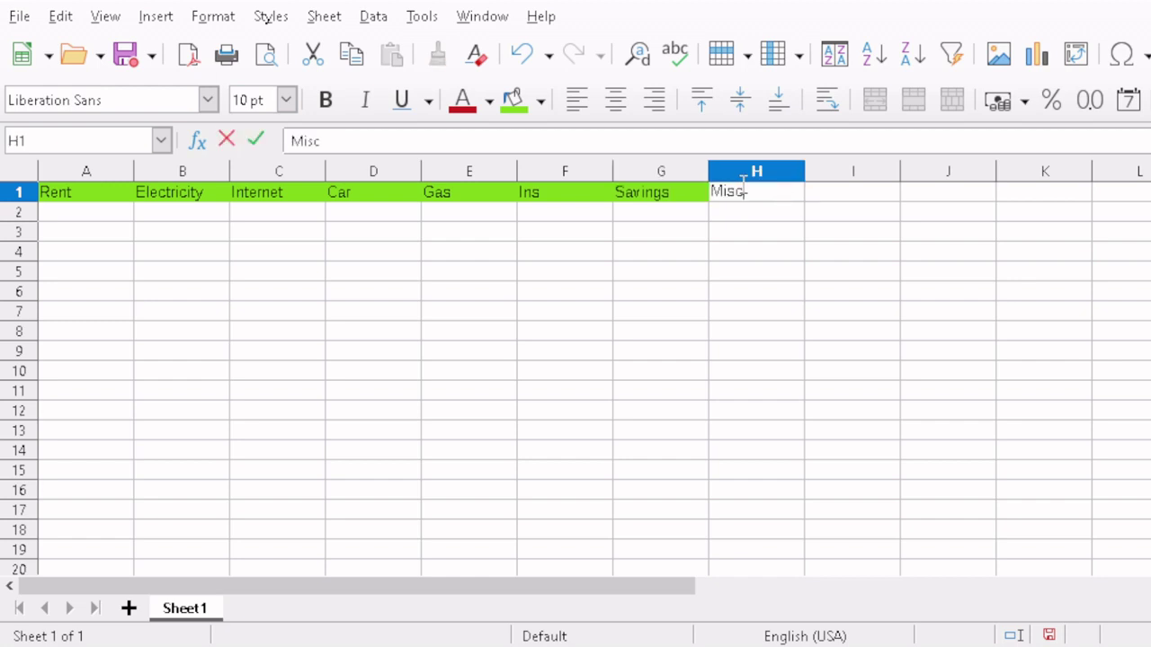
{"action": "left_click", "coordinate": [853, 230]}
{"action": "left_click", "coordinate": [760, 199]}
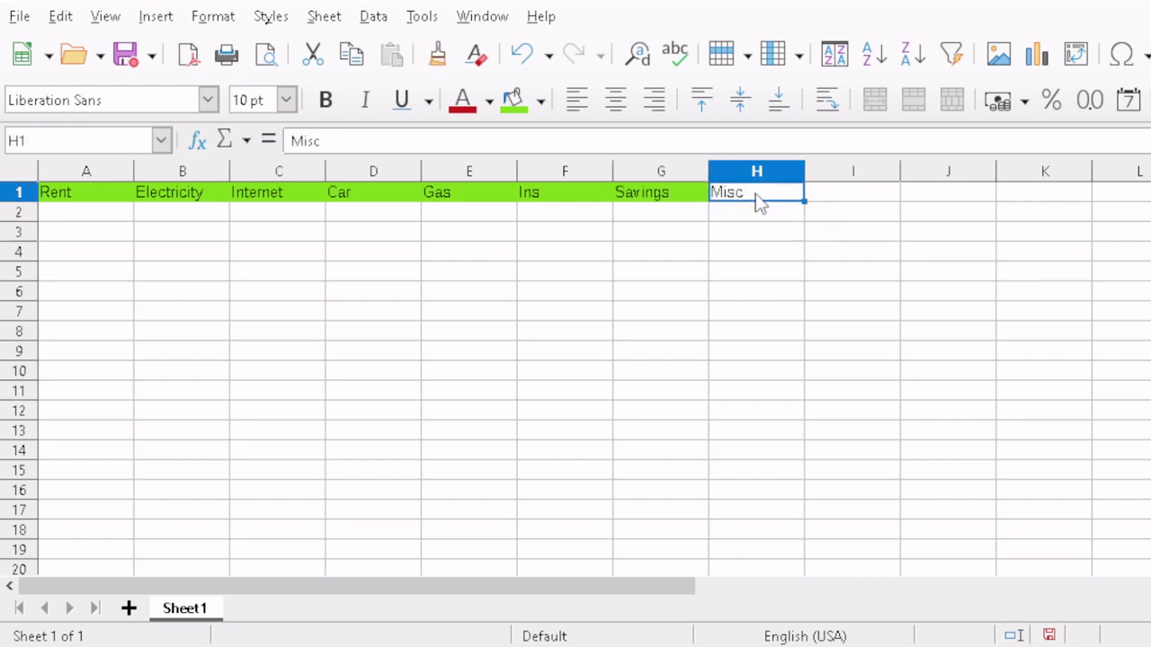
{"action": "left_click", "coordinate": [512, 99]}
{"action": "left_click", "coordinate": [668, 235]}
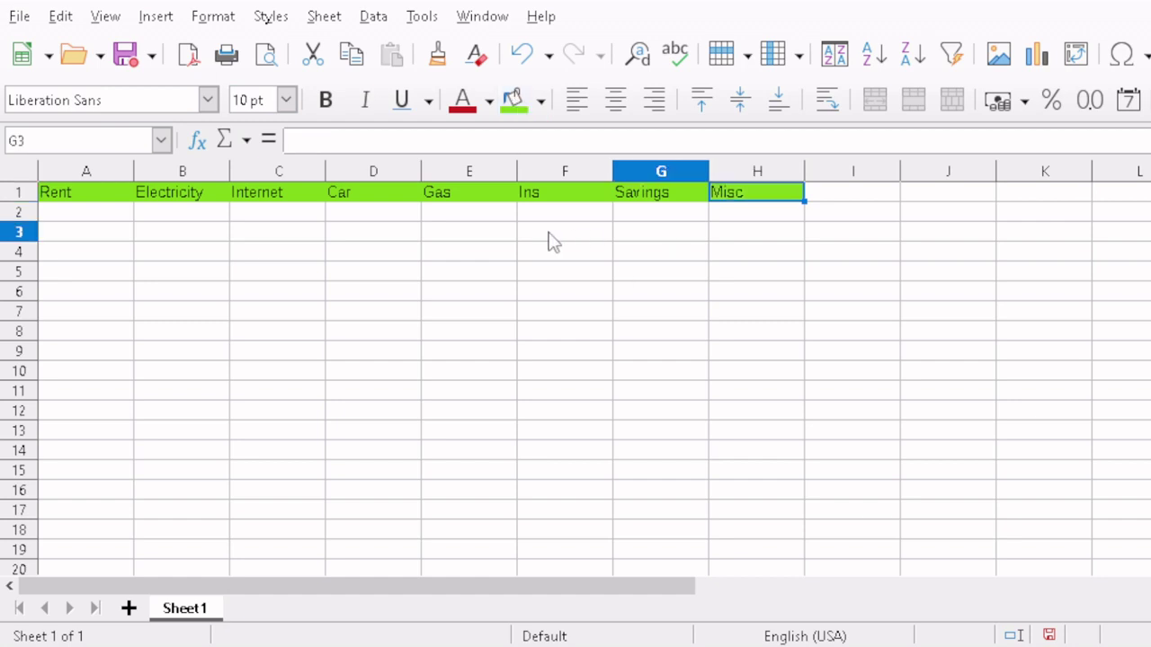
Format cells A2 to H2 beneath the headings as currency
{"action": "left_click", "coordinate": [105, 199]}
{"action": "left_click", "coordinate": [748, 199], "text": "shift"}
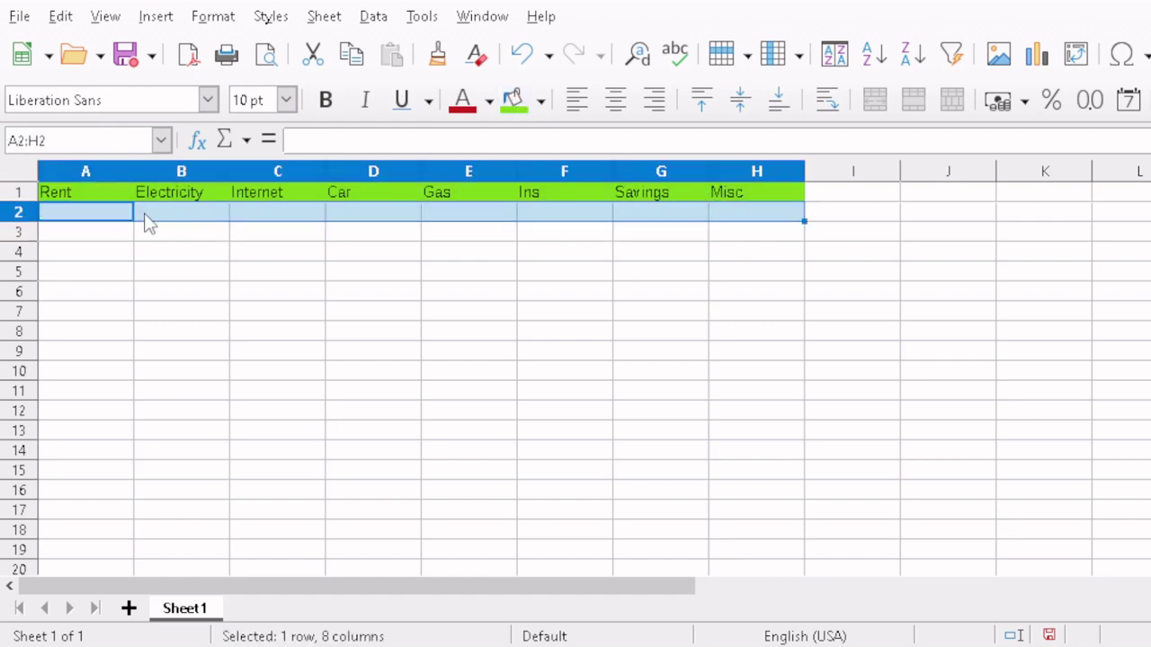
{"action": "left_click", "coordinate": [85, 216]}
{"action": "left_click", "coordinate": [773, 218], "text": "shift"}
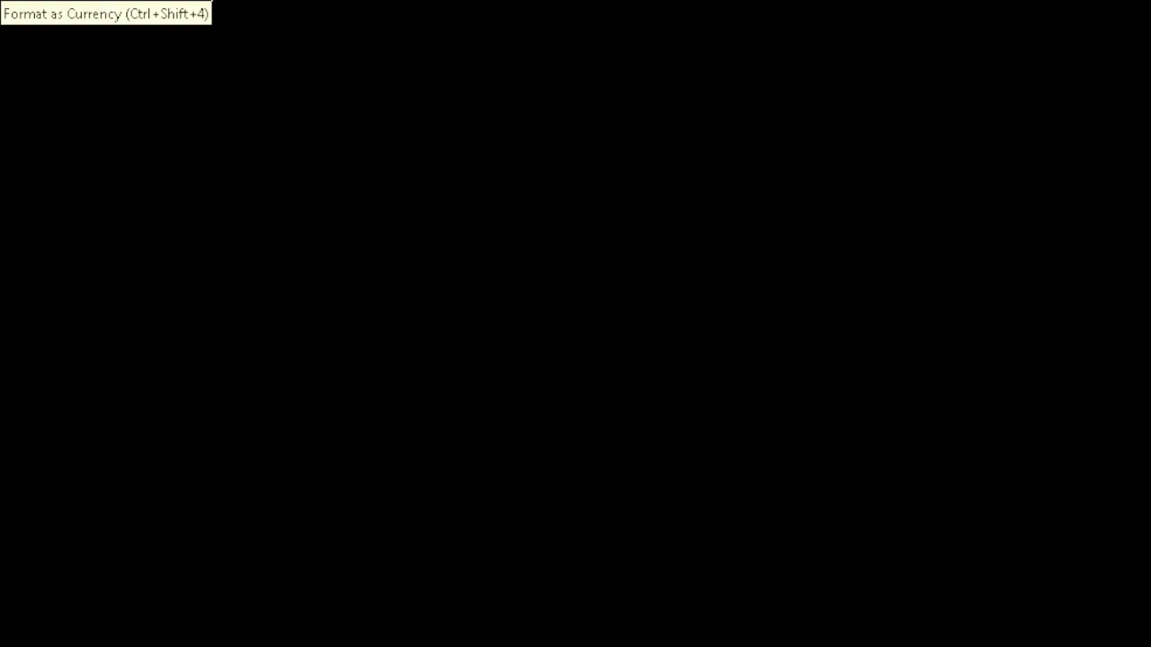
{"action": "left_click", "coordinate": [997, 101]}
{"action": "left_click", "coordinate": [233, 236]}
Enter the amounts 1500 under Rent in A2 and 100 under Electricity in B2
{"action": "left_click", "coordinate": [125, 220]}
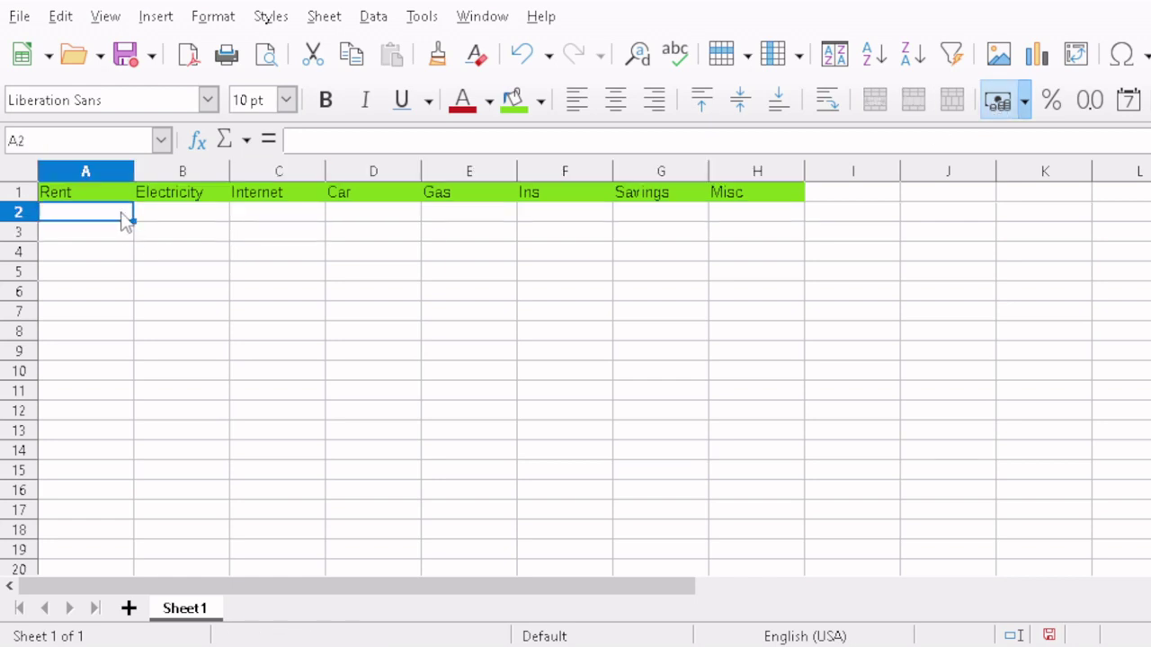
{"action": "type", "text": "1500"}
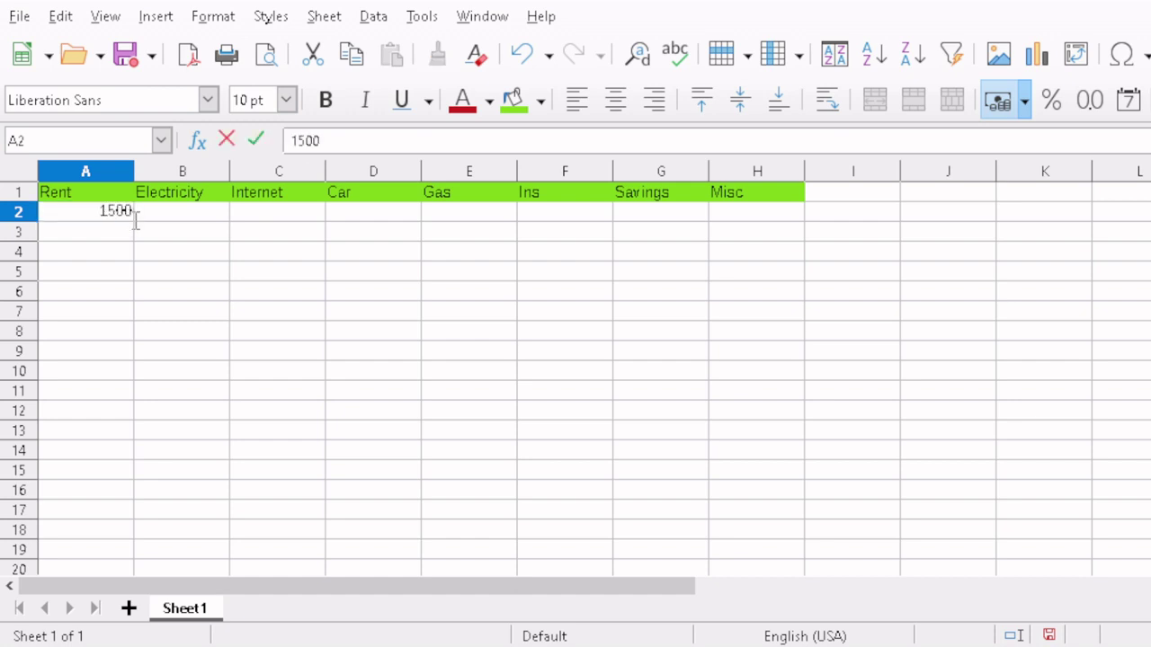
{"action": "left_click", "coordinate": [188, 225]}
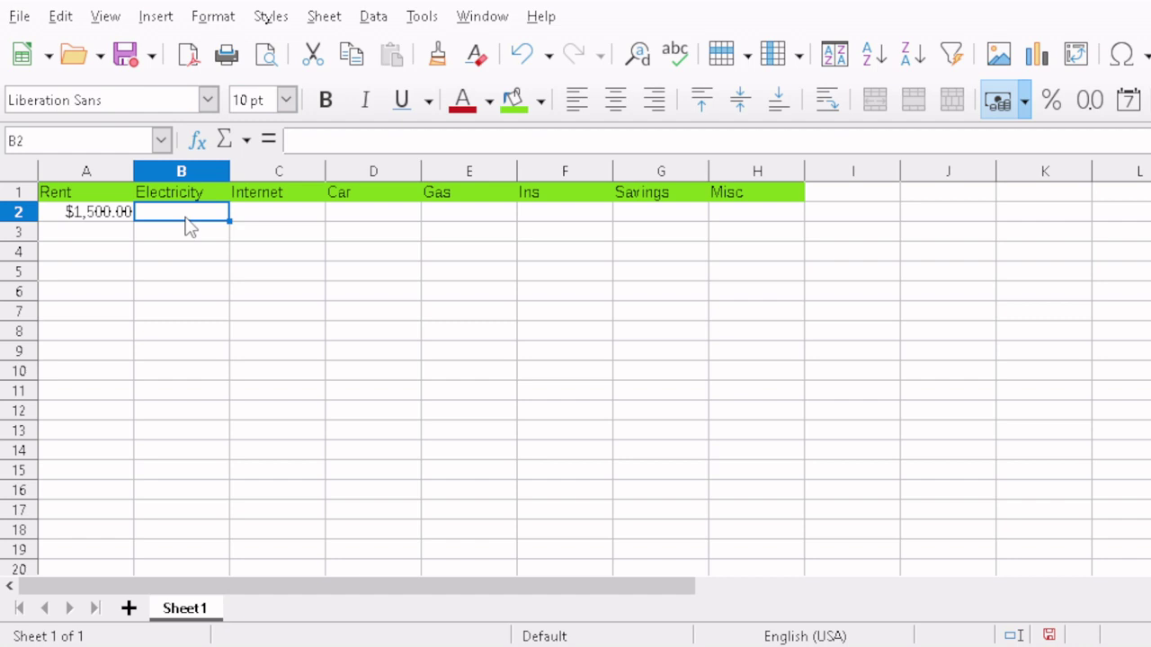
{"action": "type", "text": "100"}
{"action": "key", "text": "Return"}
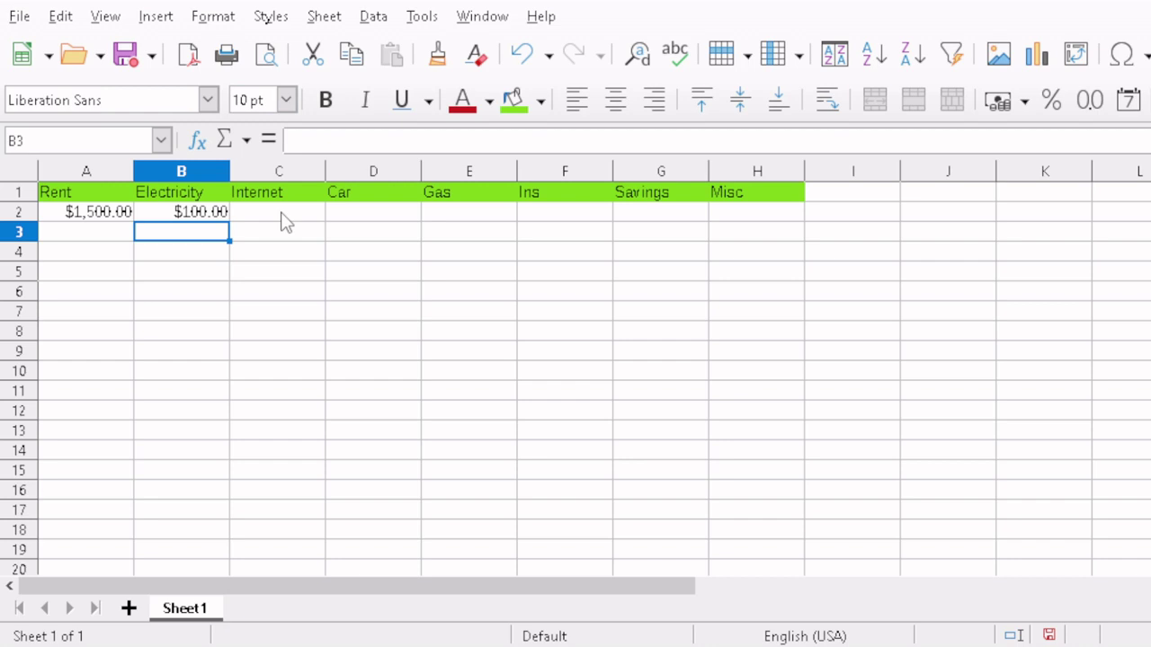
Enter 100 under Internet in C2 and 300 under Car in D2, with D2 formatted as currency
{"action": "left_click", "coordinate": [284, 223]}
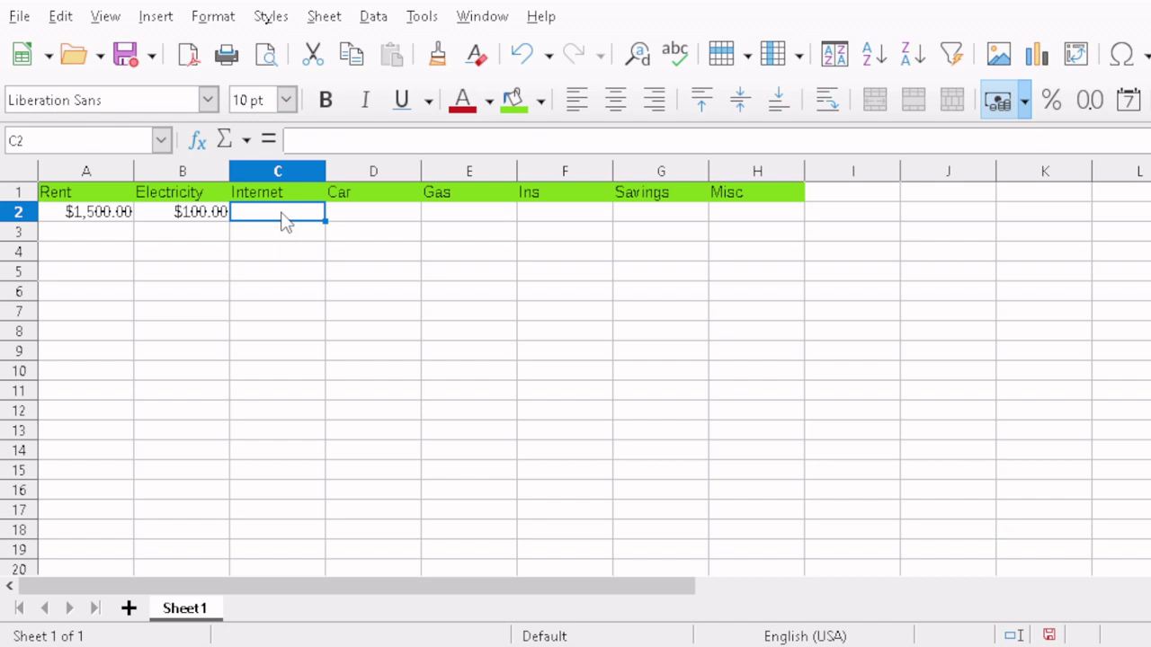
{"action": "type", "text": "100"}
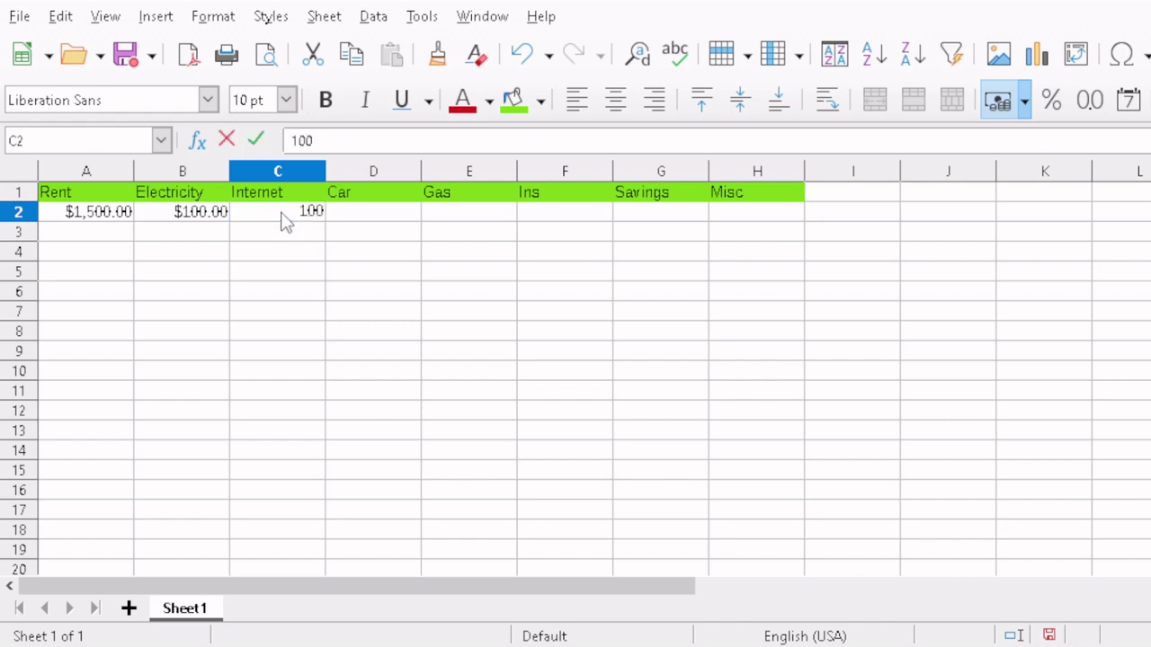
{"action": "key", "text": "Return"}
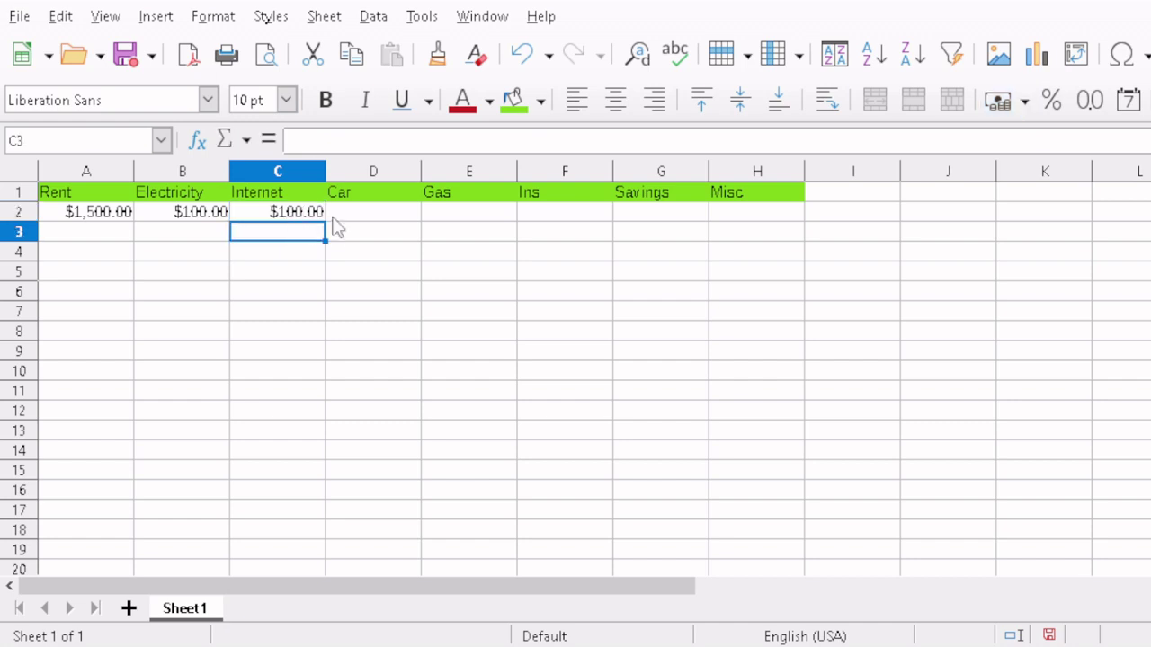
{"action": "left_click", "coordinate": [392, 221]}
{"action": "key", "text": "ctrl+shift+4"}
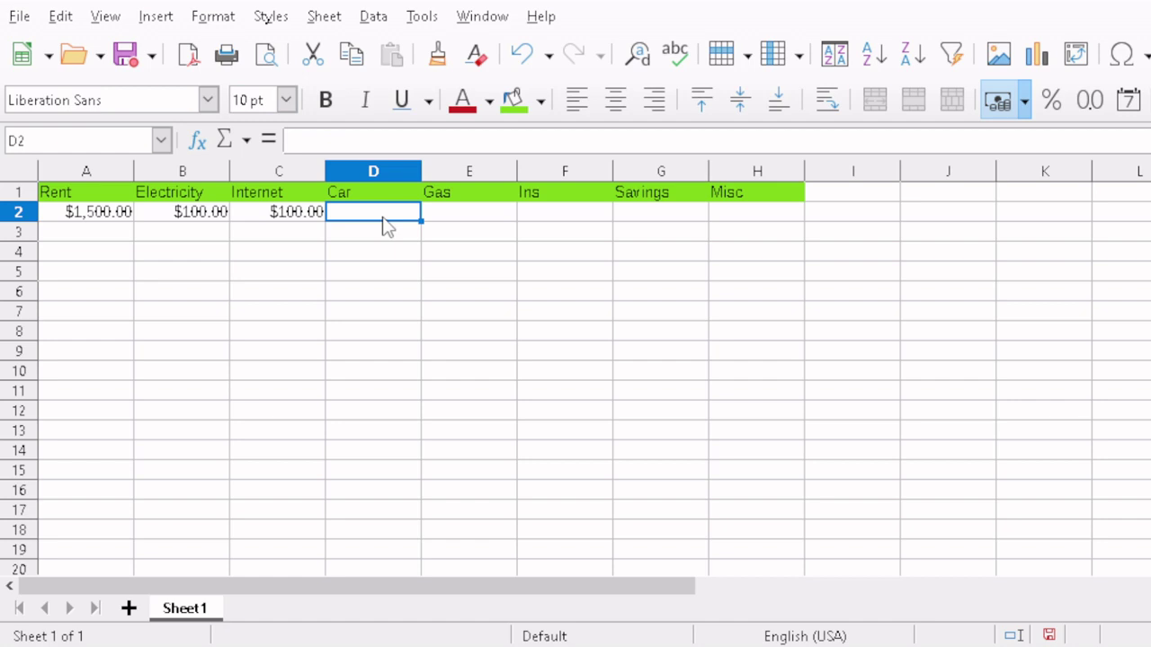
{"action": "type", "text": "300"}
{"action": "left_click", "coordinate": [476, 225]}
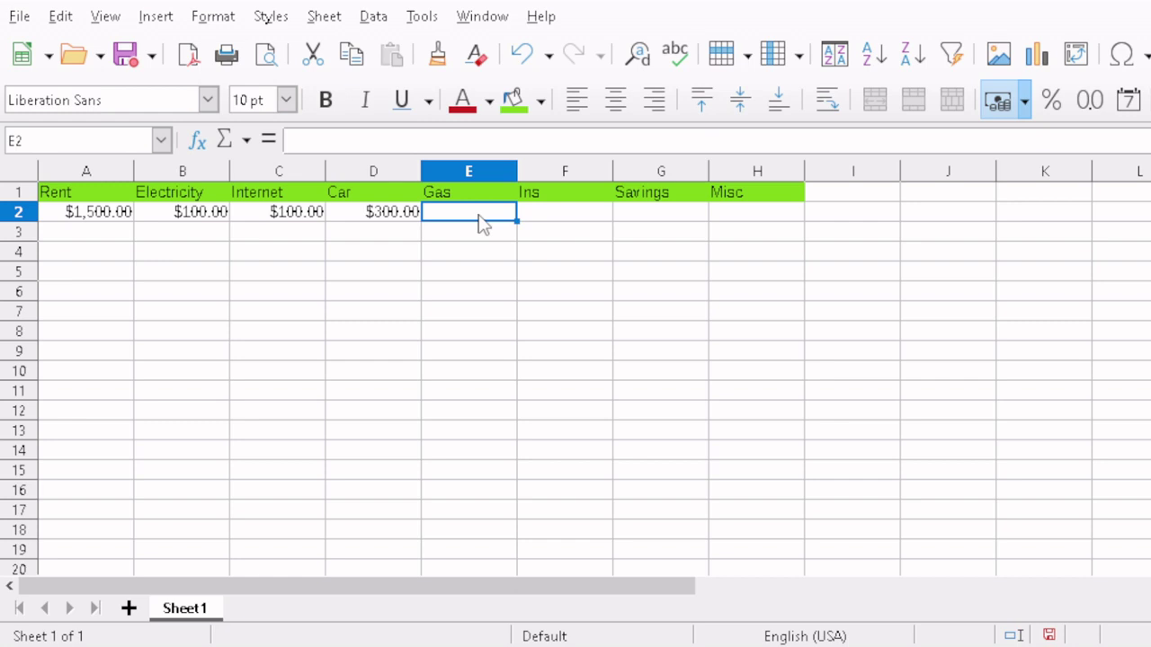
Enter the amounts 100 under Gas in E2 and 100 under Ins in F2
{"action": "type", "text": "10"}
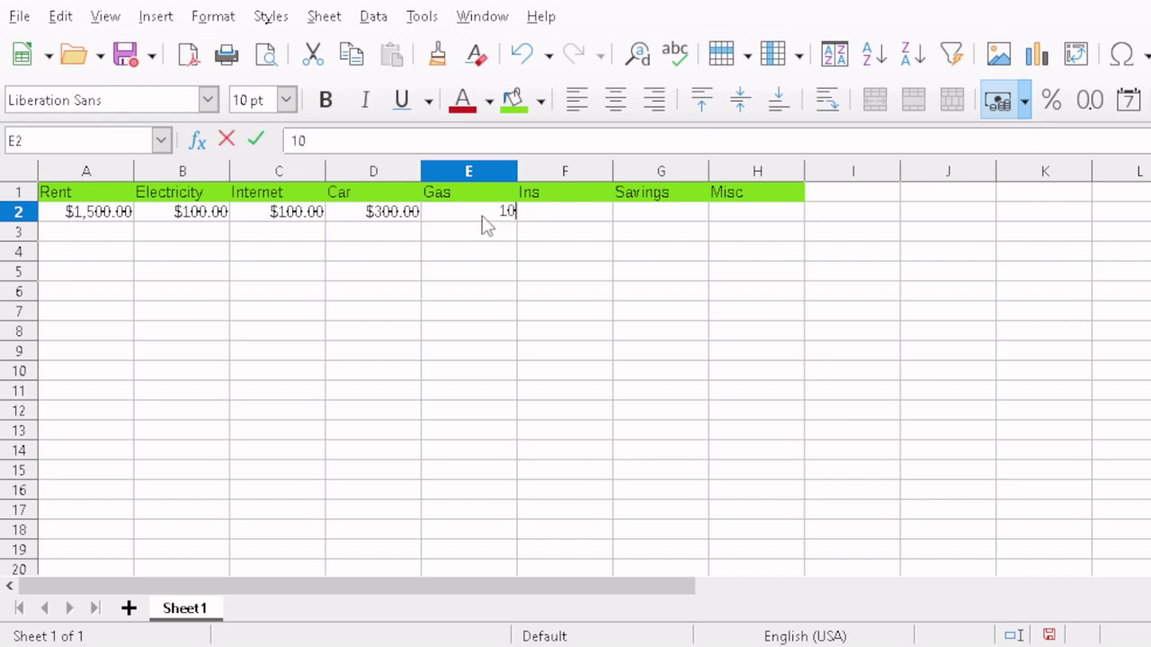
{"action": "type", "text": "0"}
{"action": "key", "text": "Return"}
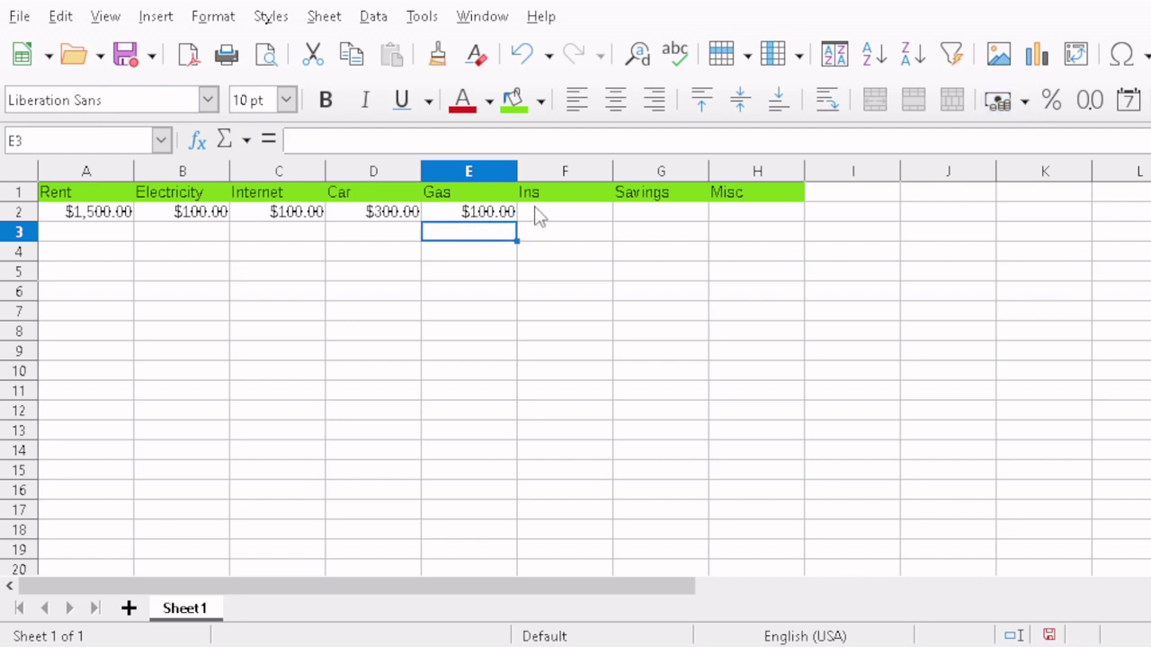
{"action": "left_click", "coordinate": [490, 222]}
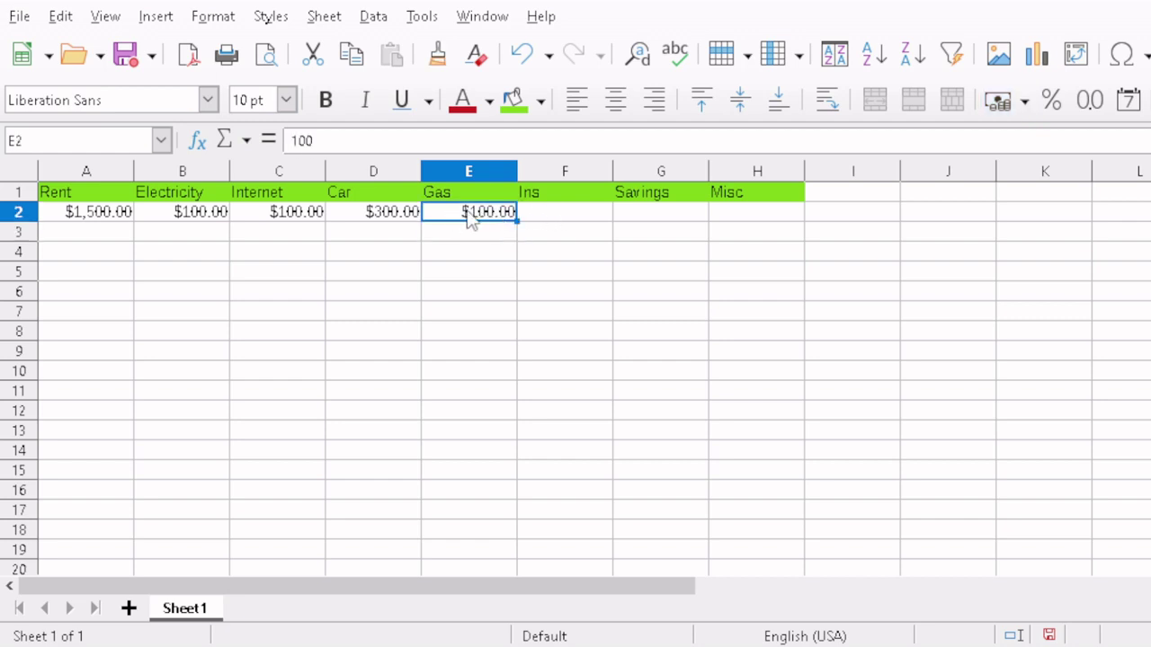
{"action": "left_click", "coordinate": [591, 223]}
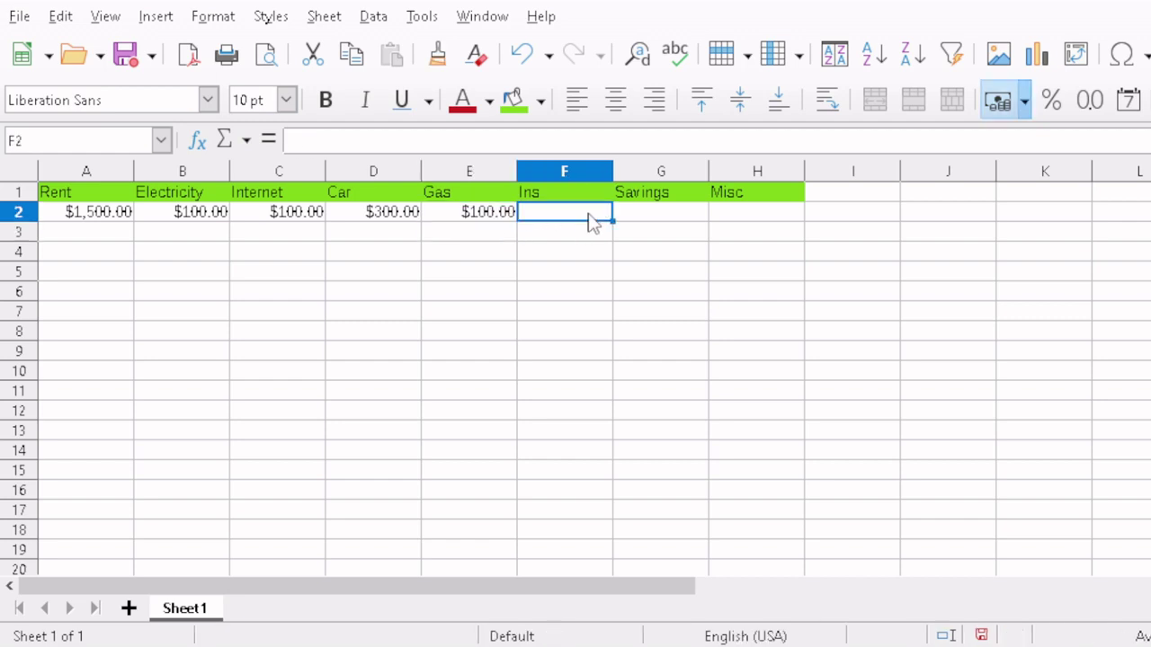
{"action": "type", "text": "100"}
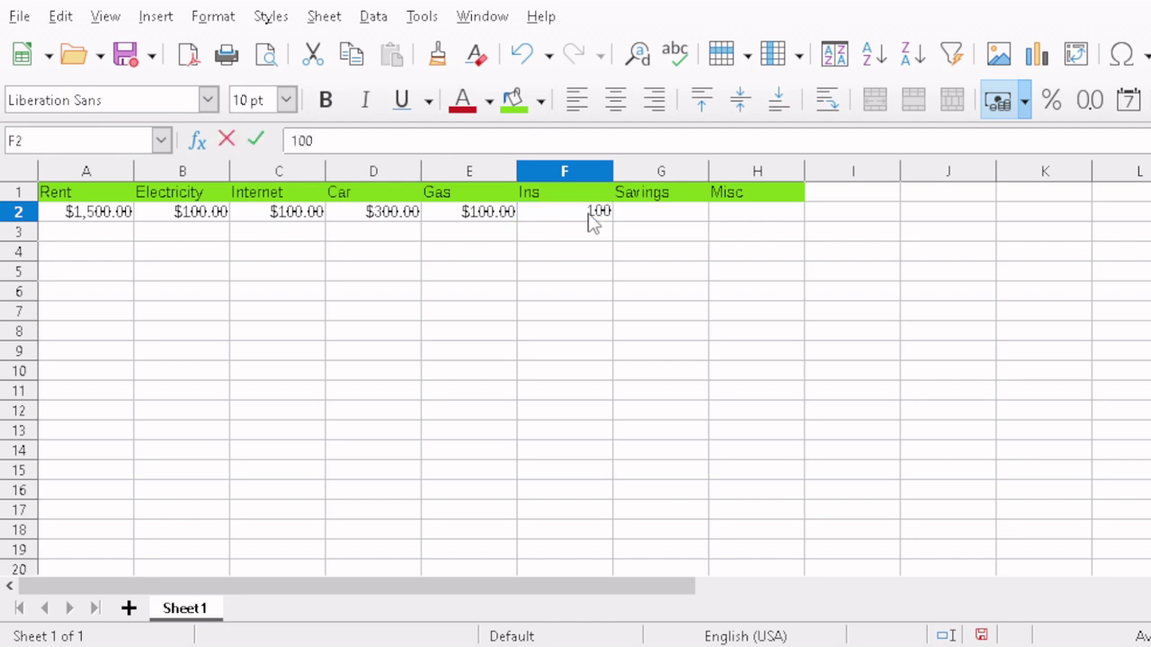
{"action": "key", "text": "Return"}
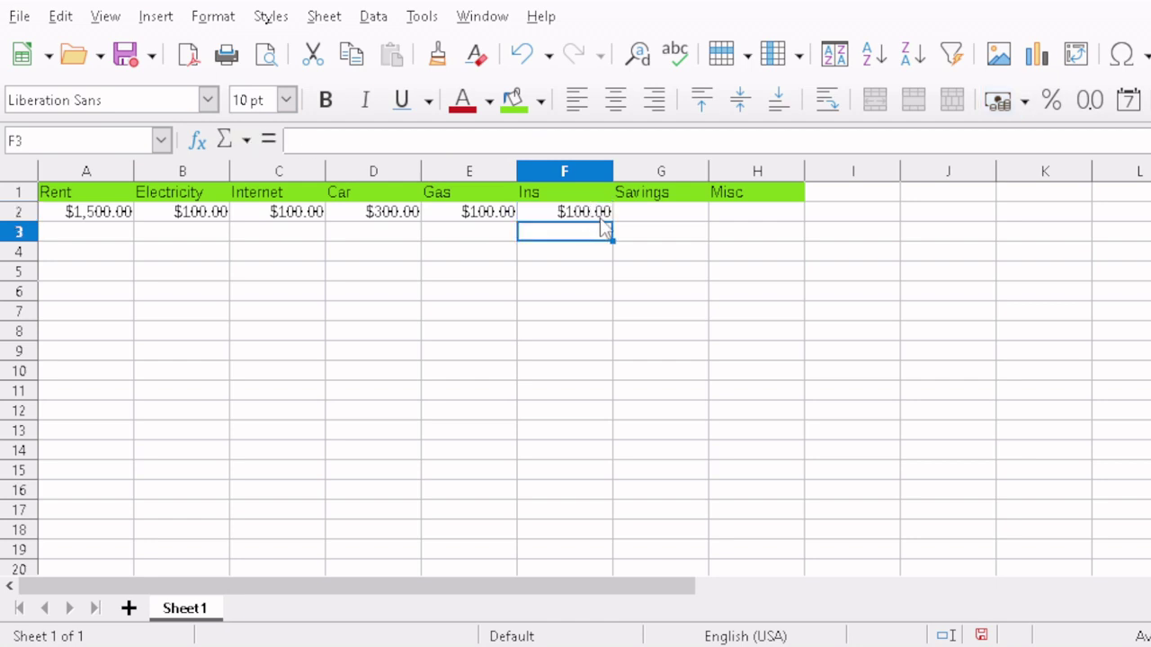
Enter the amounts 200 under Savings in G2 and 100 under Misc in H2
{"action": "left_click", "coordinate": [659, 216]}
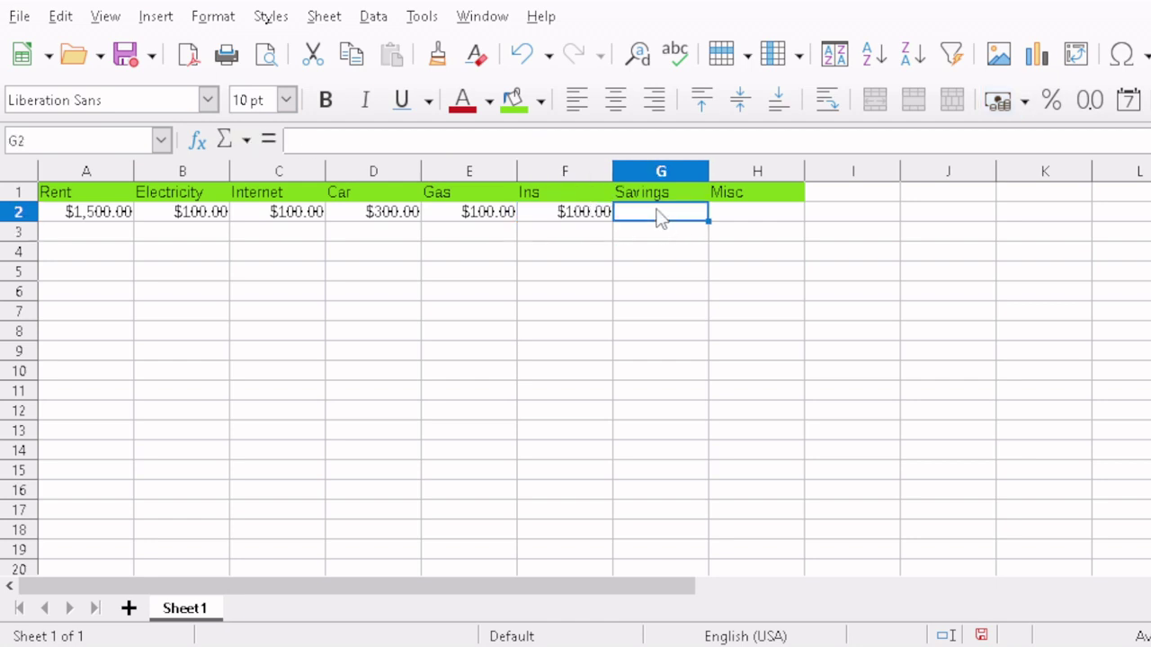
{"action": "left_click", "coordinate": [583, 222]}
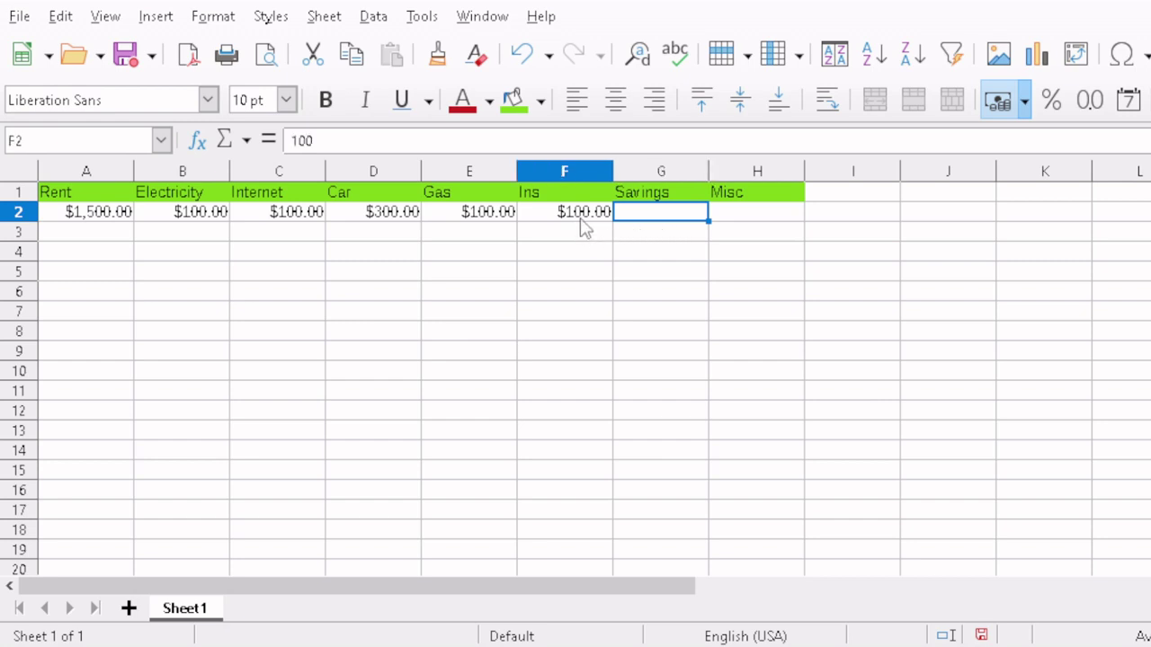
{"action": "left_click", "coordinate": [679, 221]}
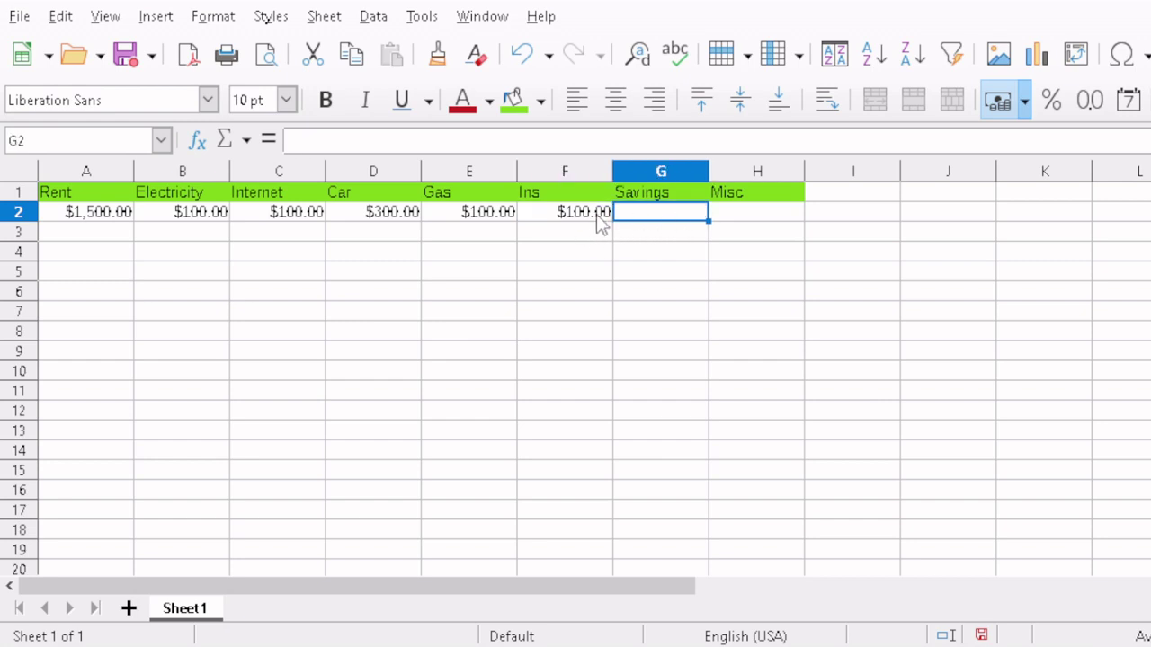
{"action": "left_click", "coordinate": [597, 218]}
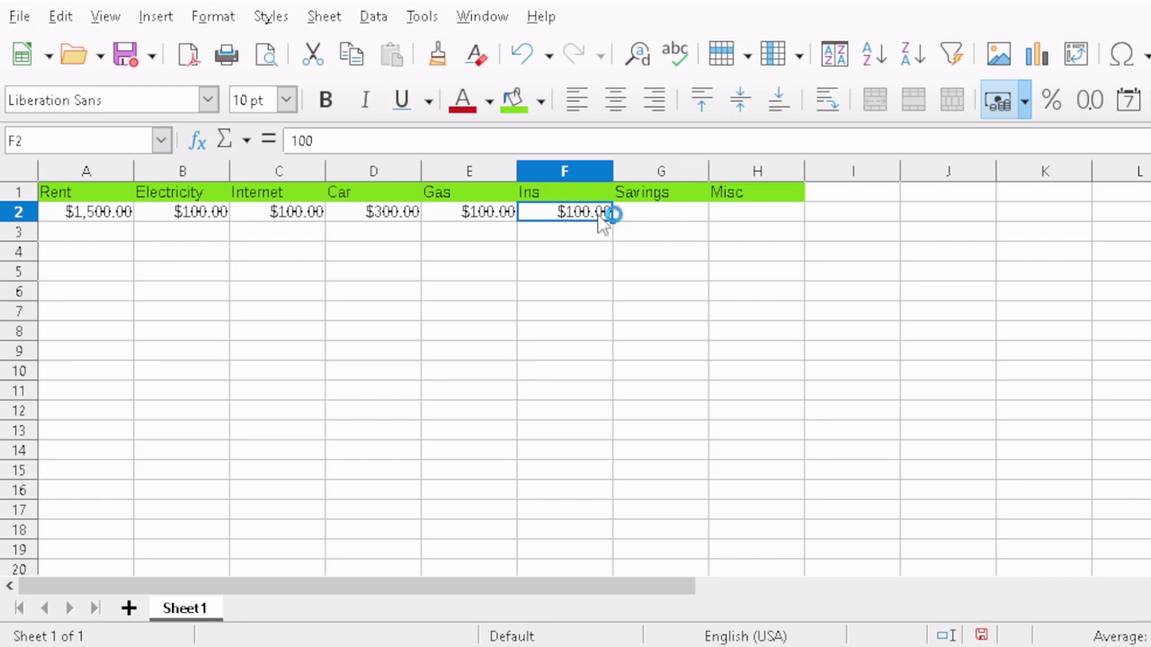
{"action": "left_click", "coordinate": [661, 221]}
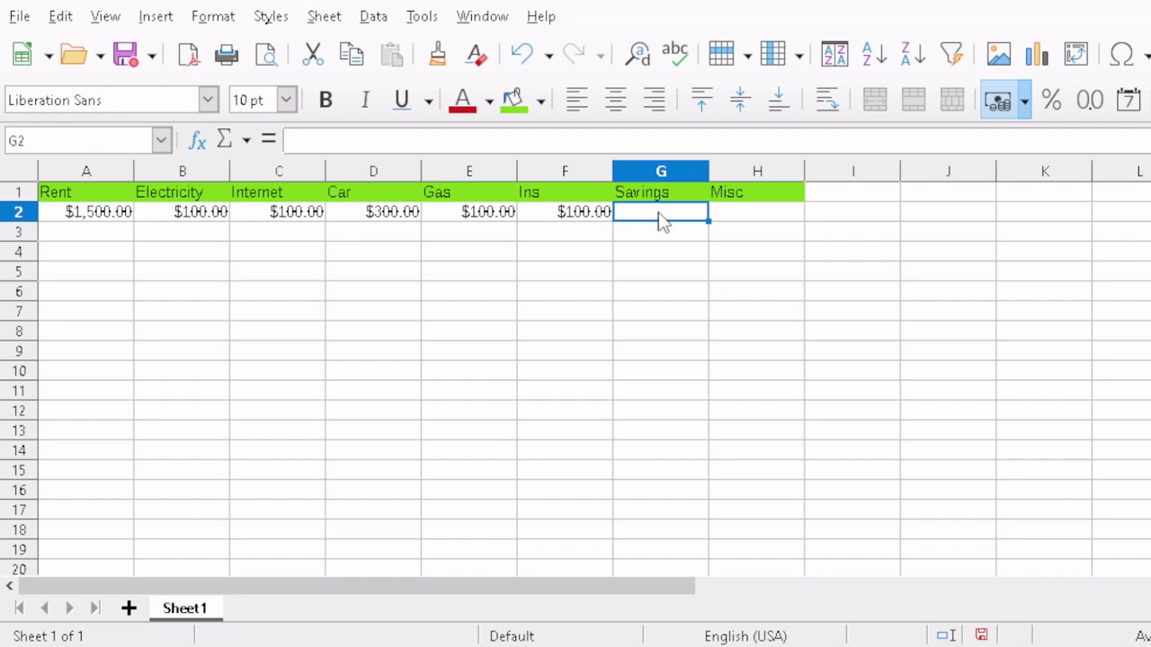
{"action": "type", "text": "200"}
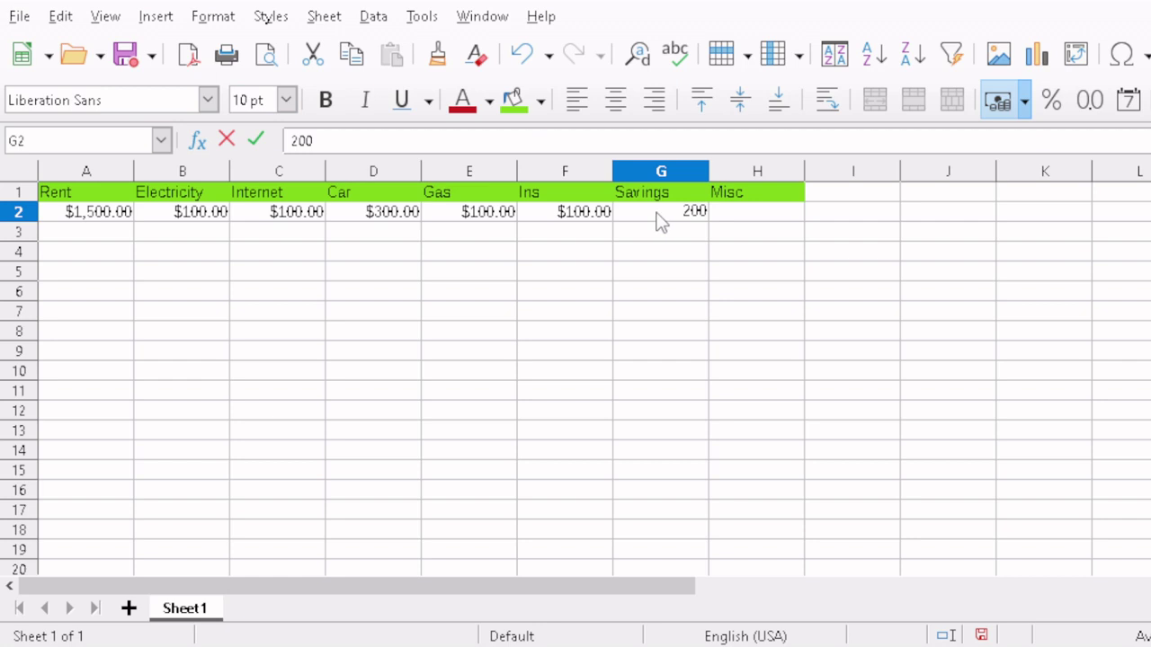
{"action": "key", "text": "Return"}
{"action": "left_click", "coordinate": [658, 216]}
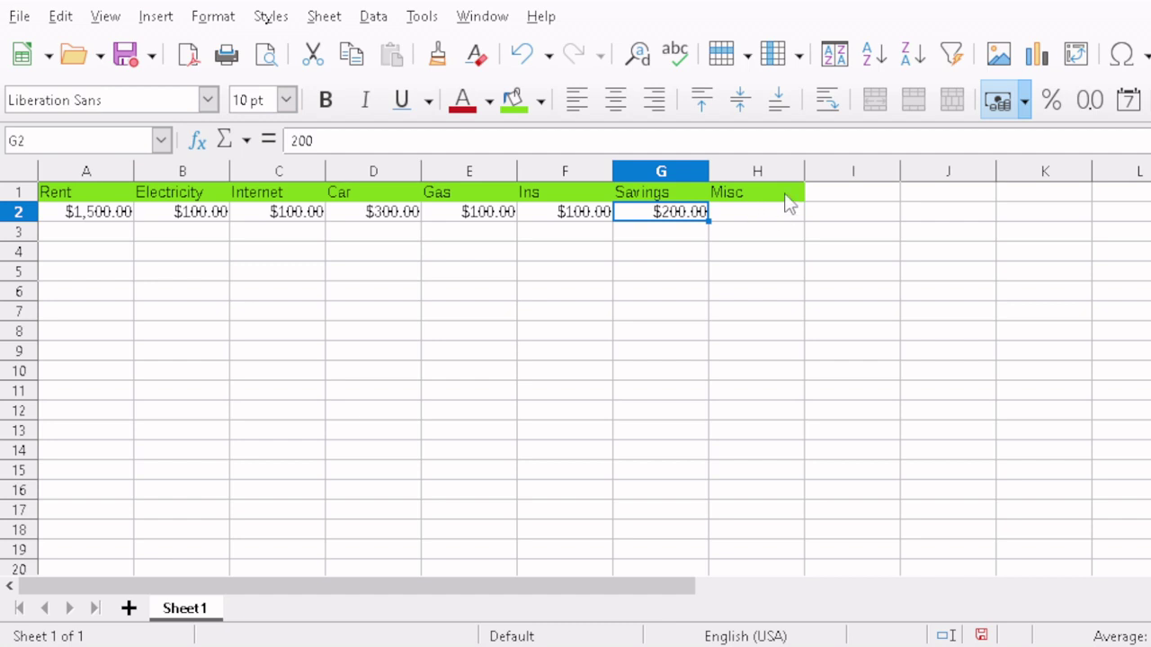
{"action": "left_click", "coordinate": [771, 219]}
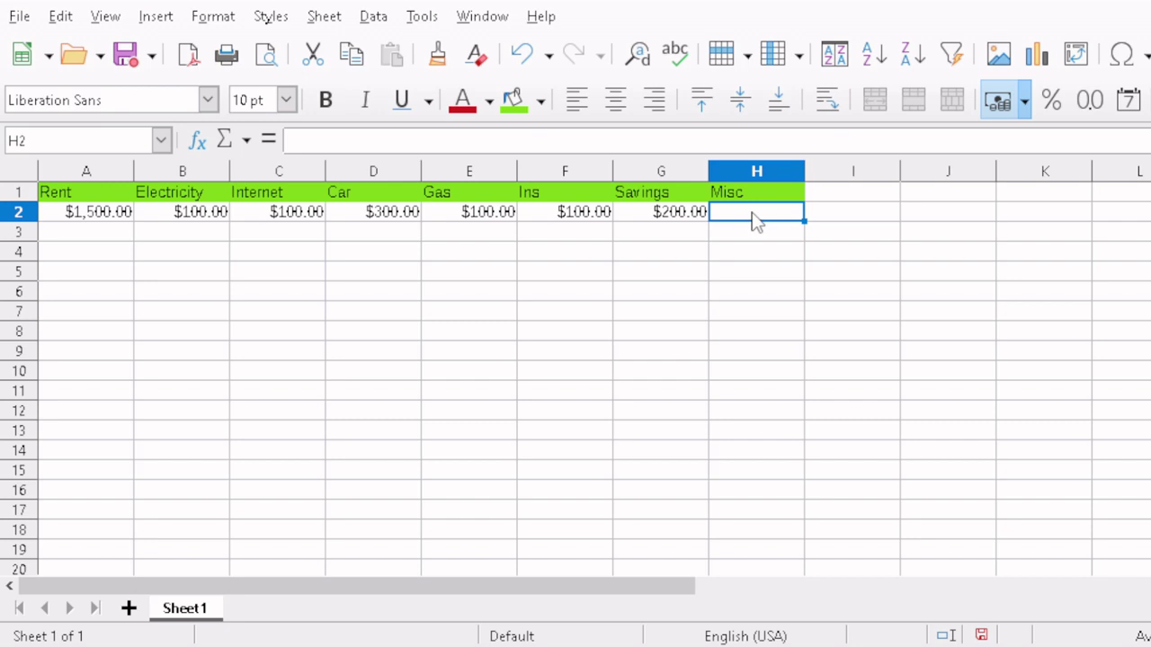
{"action": "type", "text": "100"}
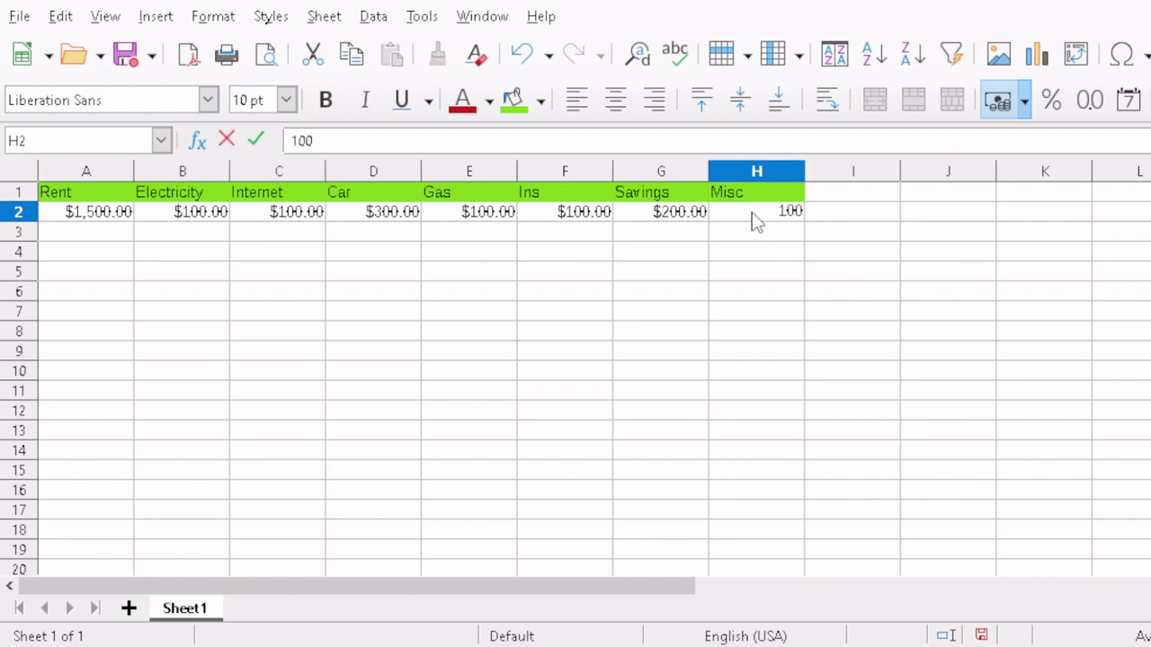
{"action": "key", "text": "Return"}
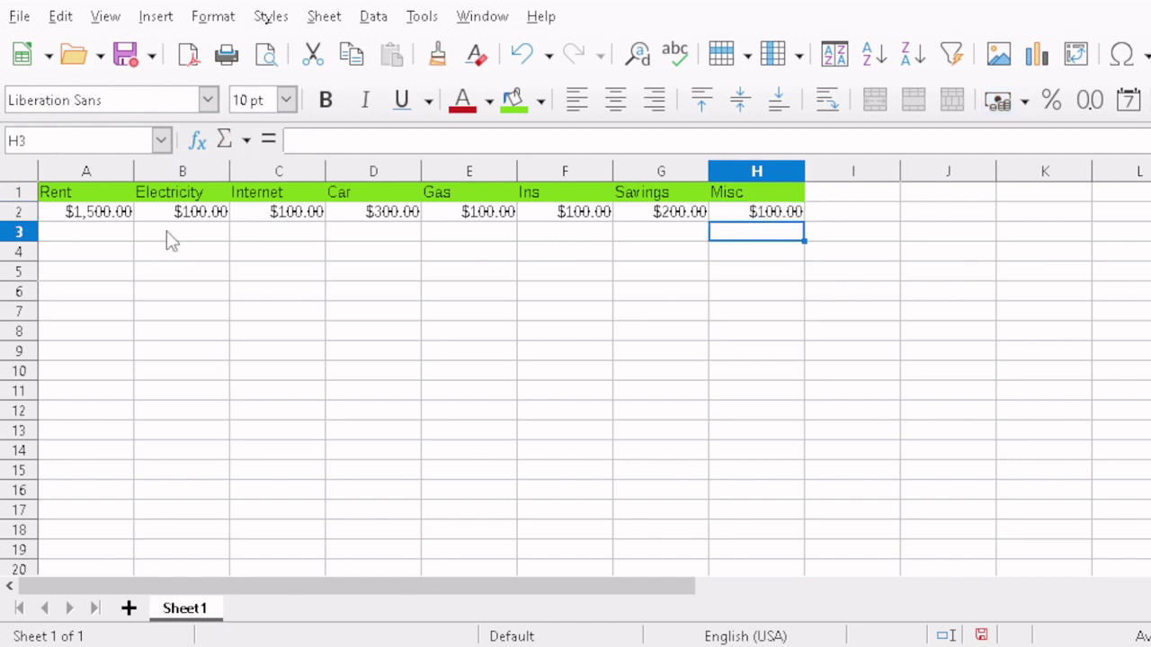
Add the heading Income in A4 and give it the same green background as the category headings
{"action": "left_click", "coordinate": [114, 233]}
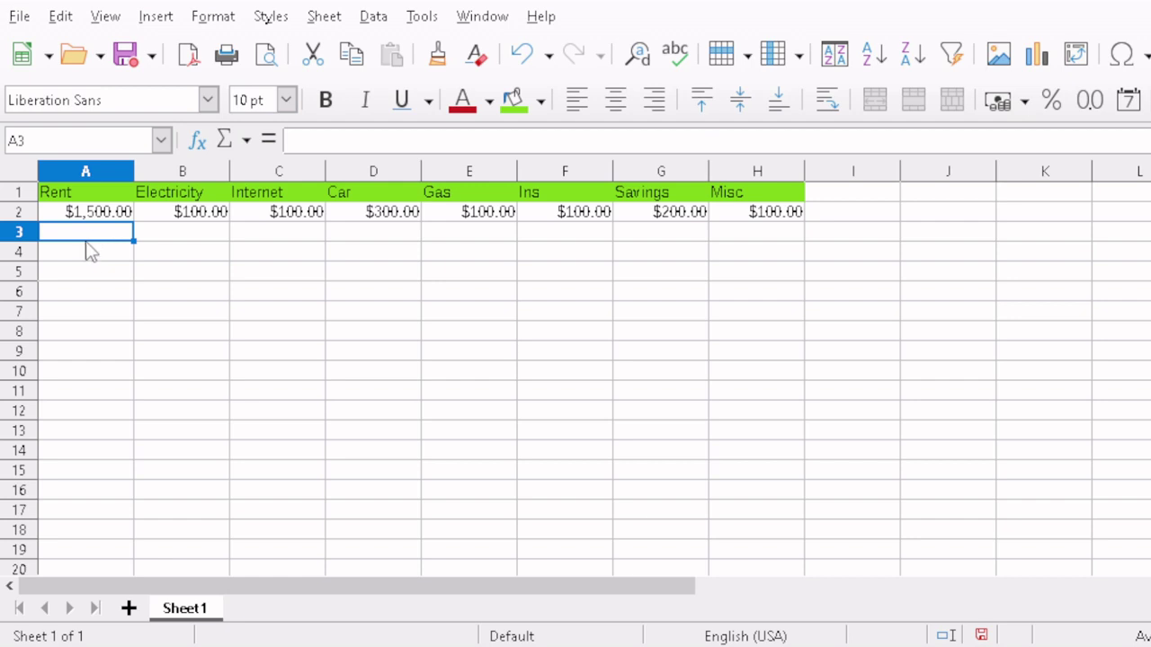
{"action": "left_click", "coordinate": [96, 258]}
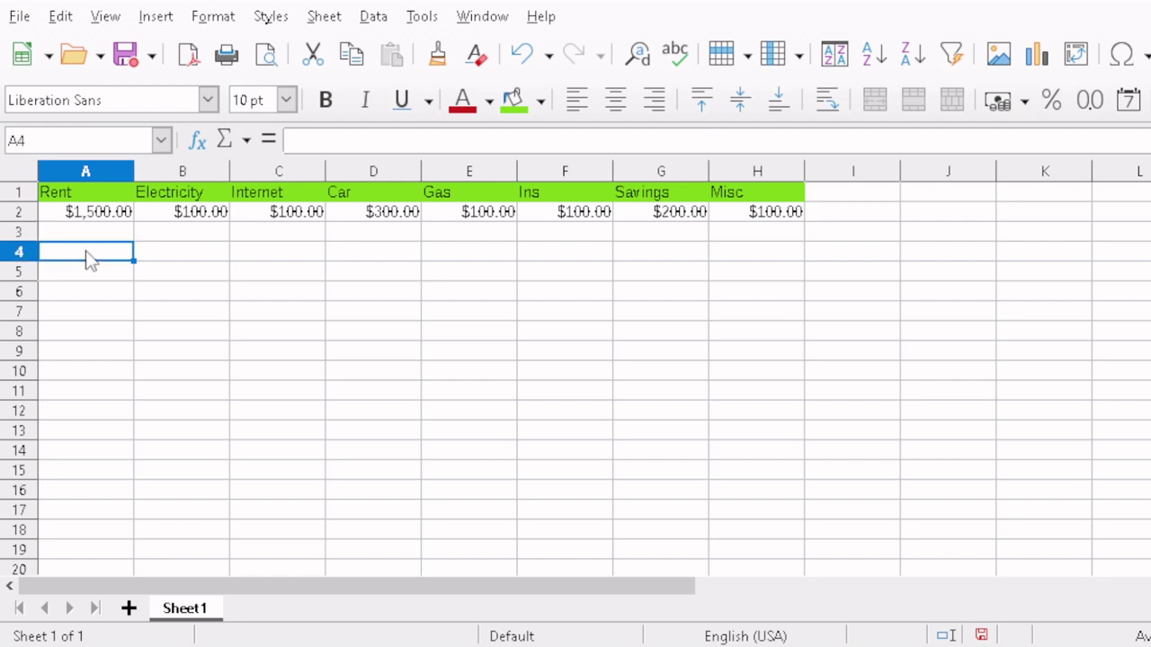
{"action": "type", "text": "Incom"}
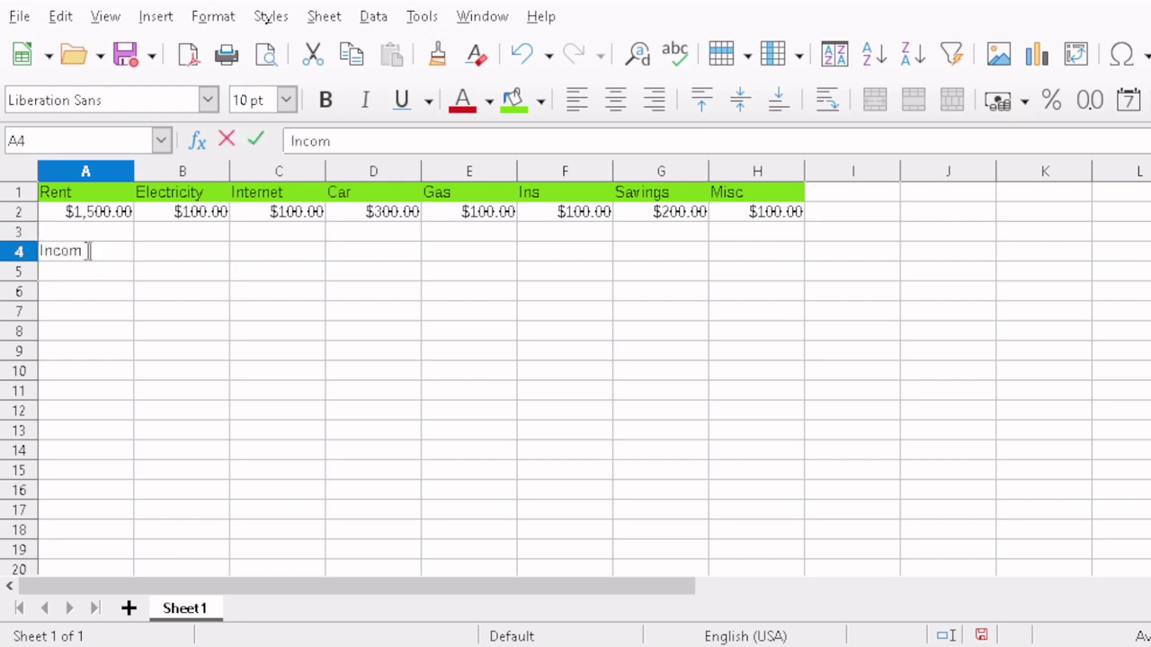
{"action": "type", "text": "e"}
{"action": "key", "text": "Return"}
{"action": "left_click", "coordinate": [111, 258]}
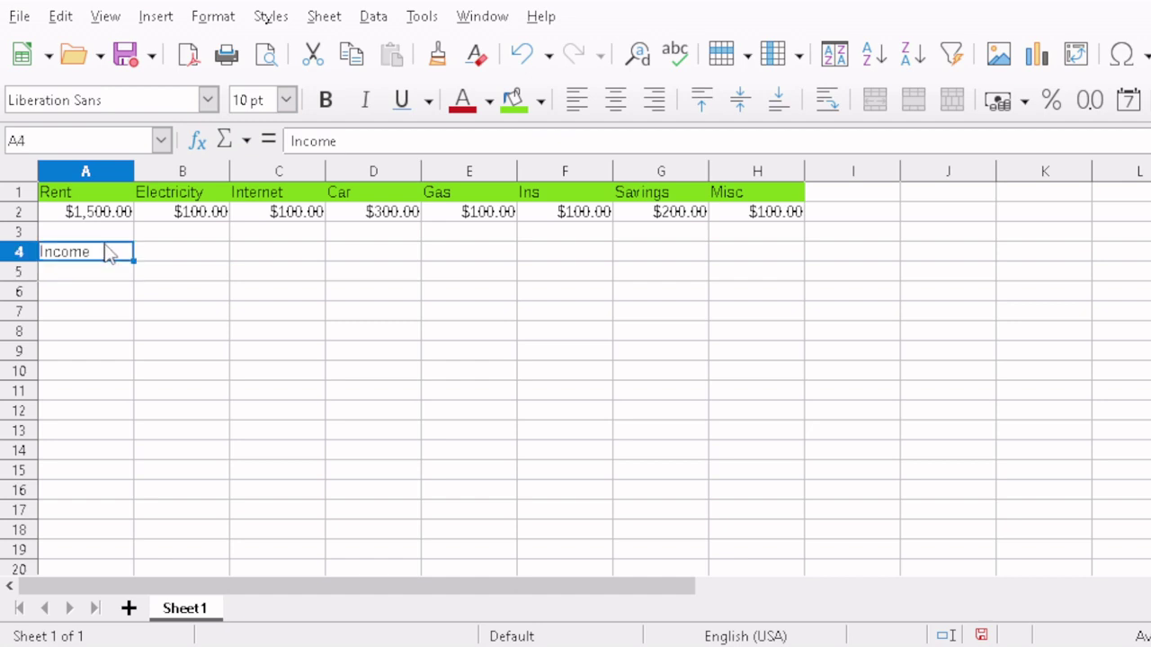
{"action": "left_click", "coordinate": [517, 108]}
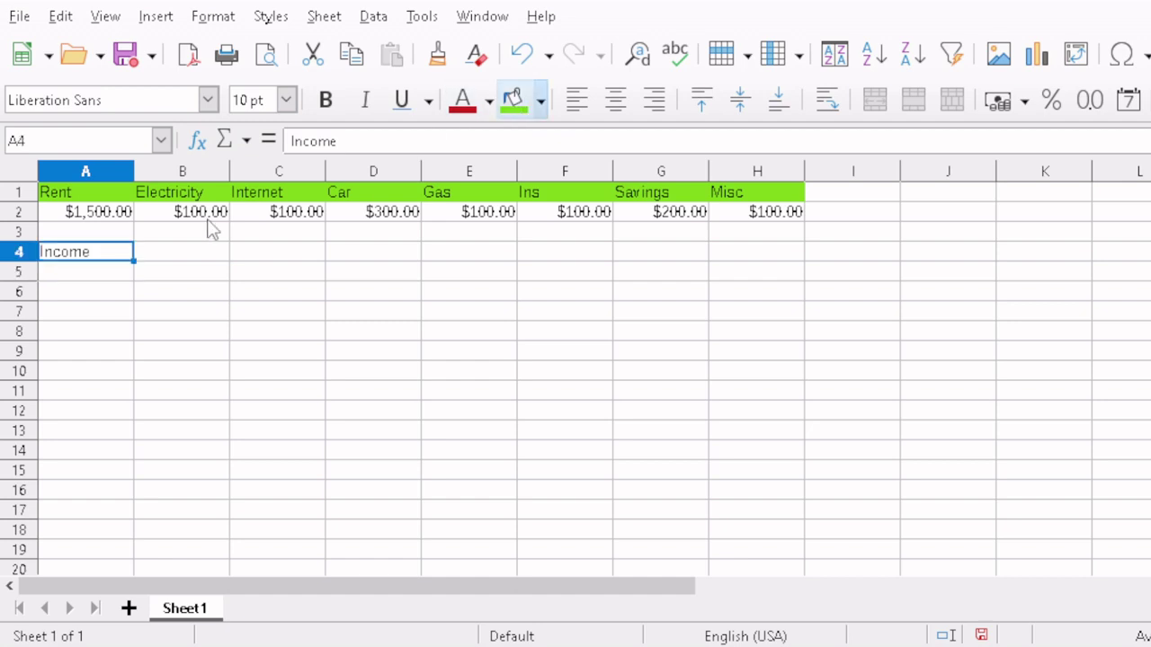
{"action": "left_click", "coordinate": [162, 256]}
{"action": "left_click", "coordinate": [97, 261]}
Format A5 beneath the Income heading as currency and enter 3000 in it
{"action": "left_click", "coordinate": [90, 275]}
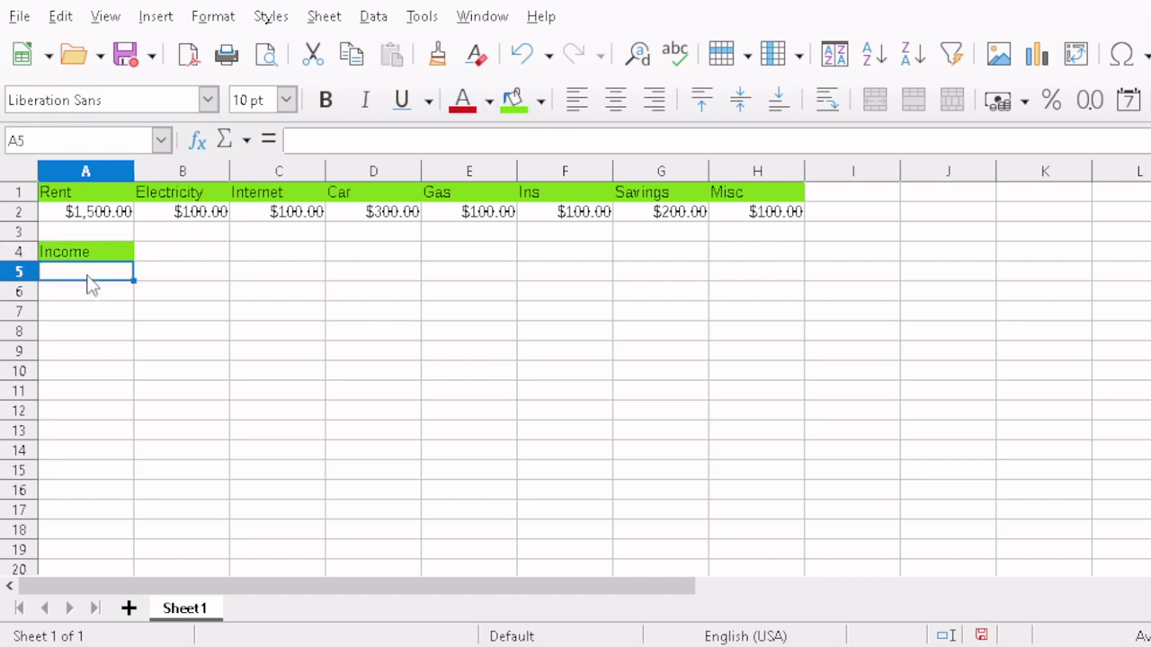
{"action": "left_click", "coordinate": [1005, 109]}
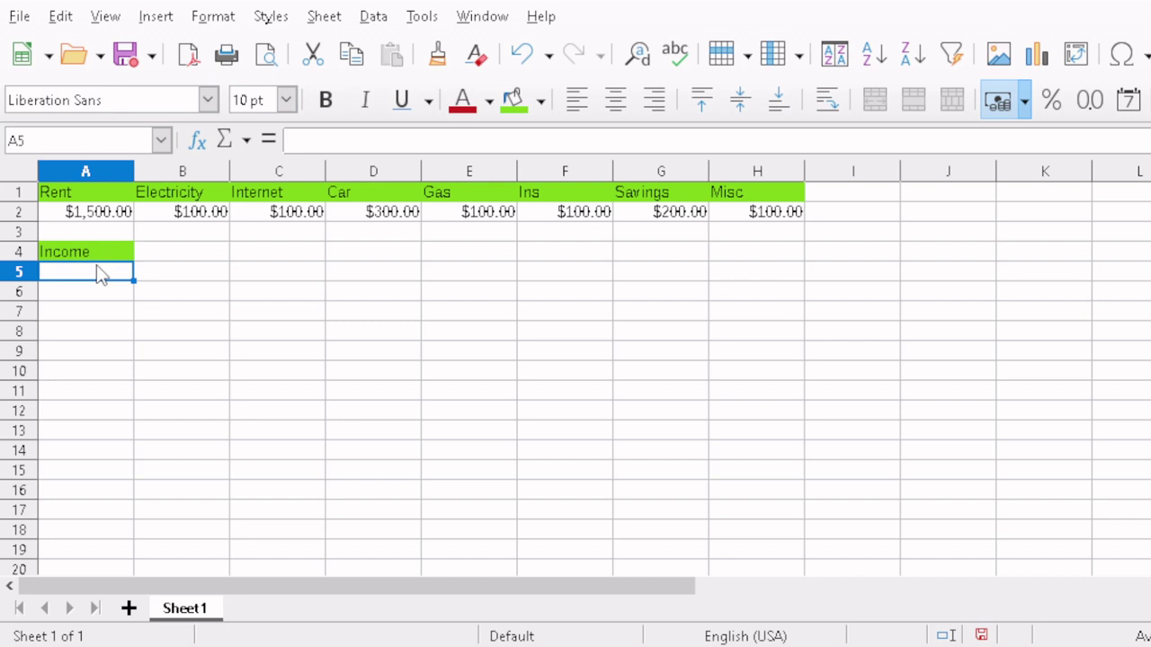
{"action": "type", "text": "3000"}
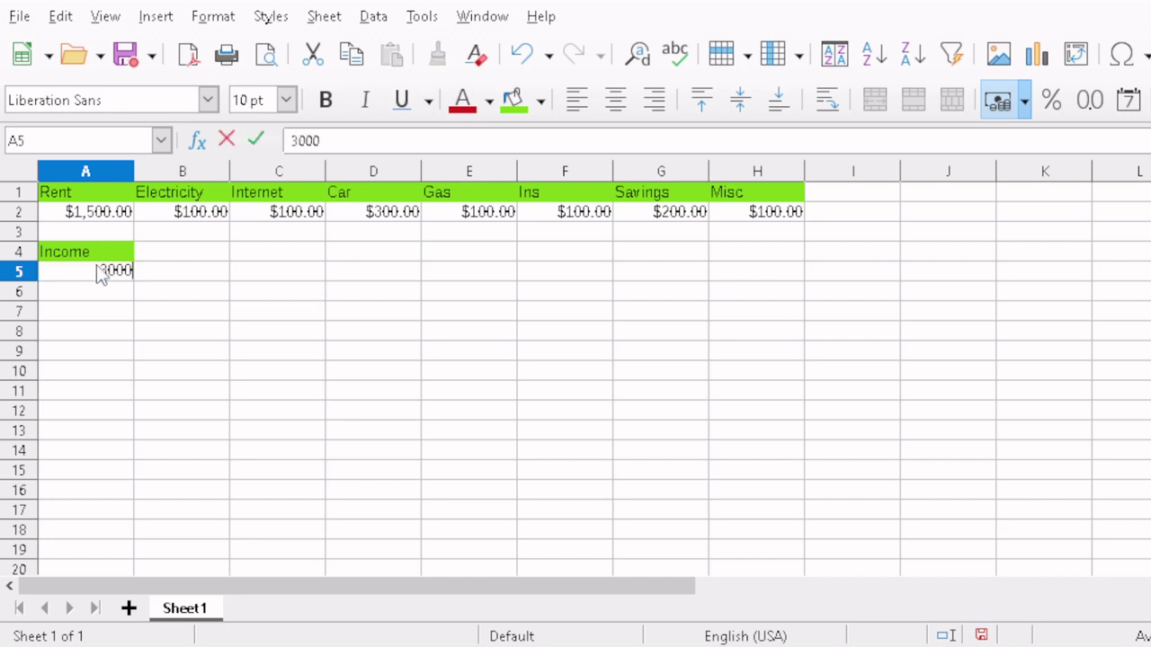
{"action": "key", "text": "Return"}
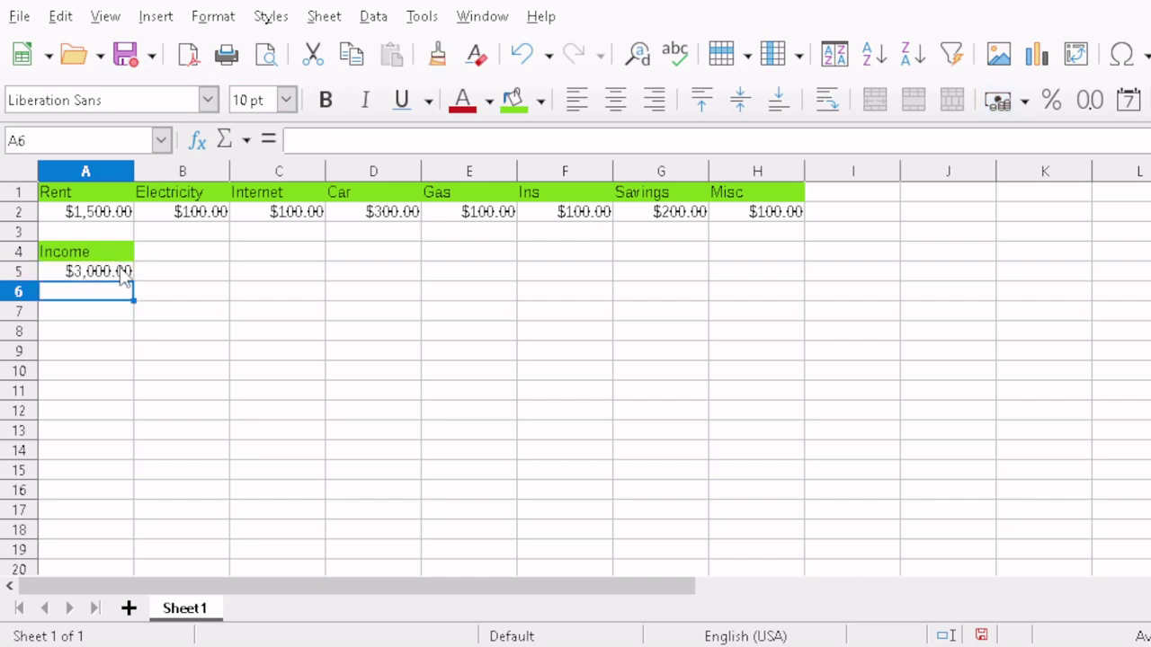
Add the heading Expenses in A7, below the income amount
{"action": "left_click", "coordinate": [88, 317]}
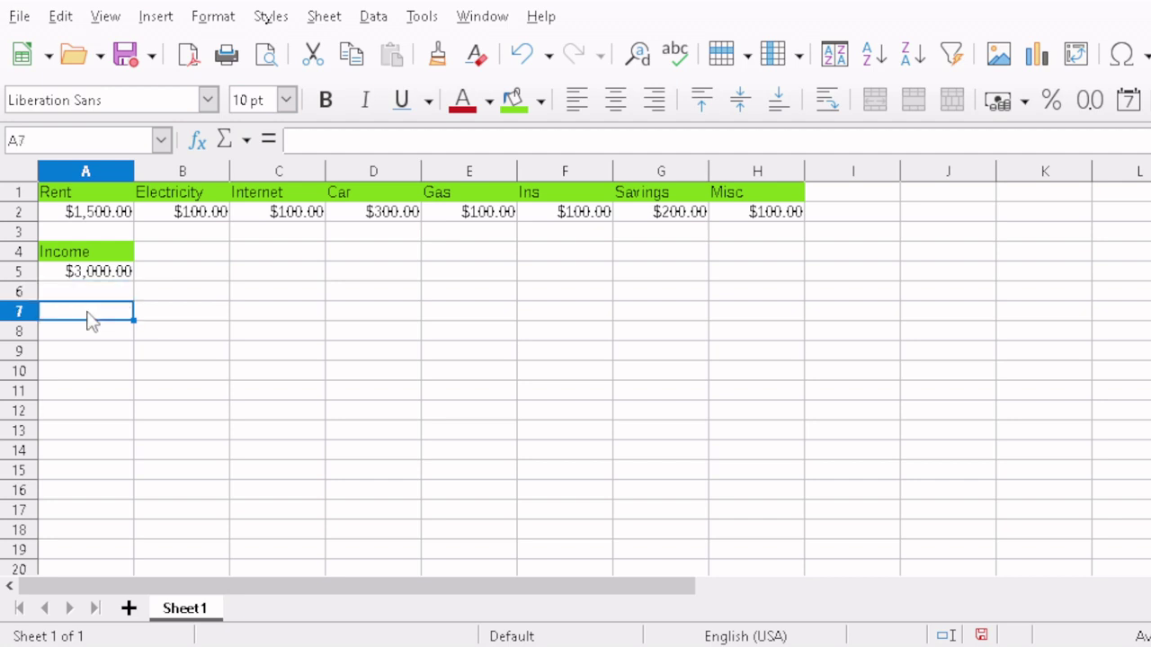
{"action": "type", "text": "Balanc"}
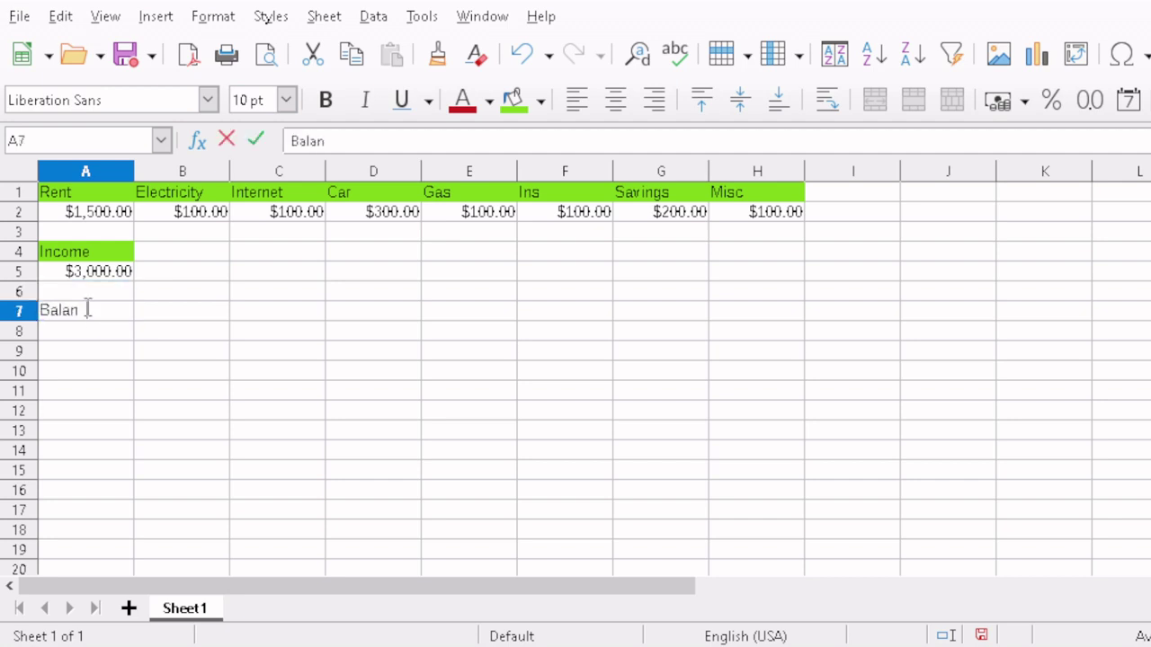
{"action": "key", "text": "BackSpace"}
{"action": "key", "text": "BackSpace"}
{"action": "key", "text": "BackSpace"}
{"action": "key", "text": "BackSpace"}
{"action": "key", "text": "BackSpace"}
{"action": "key", "text": "BackSpace"}
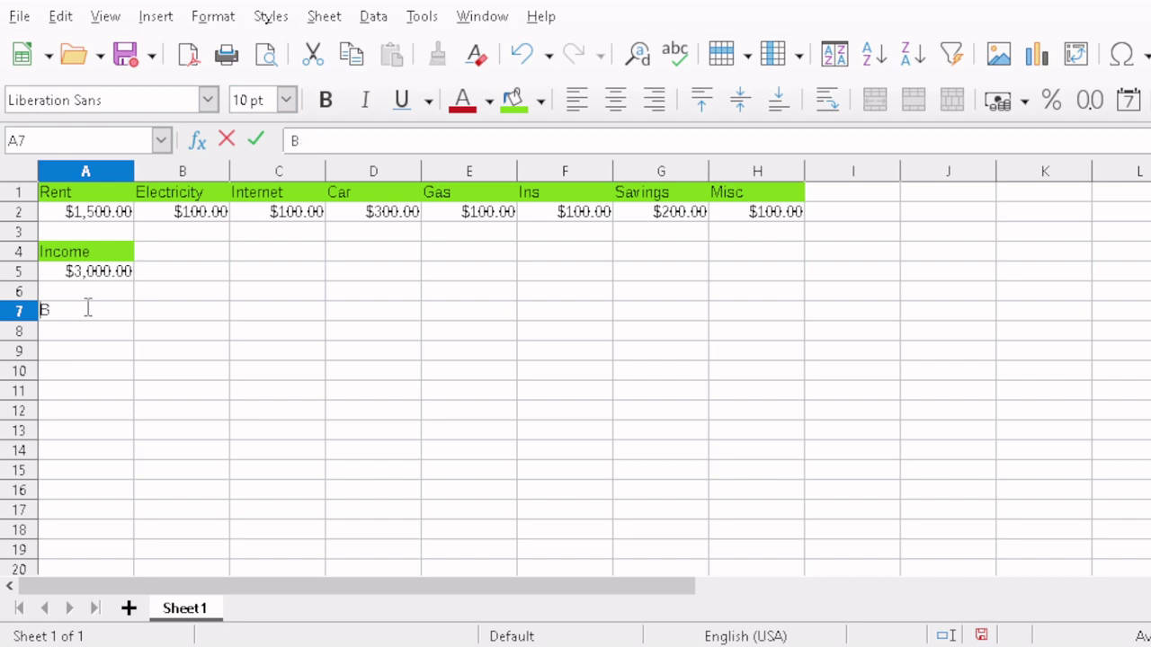
{"action": "type", "text": "Expenses"}
{"action": "key", "text": "Return"}
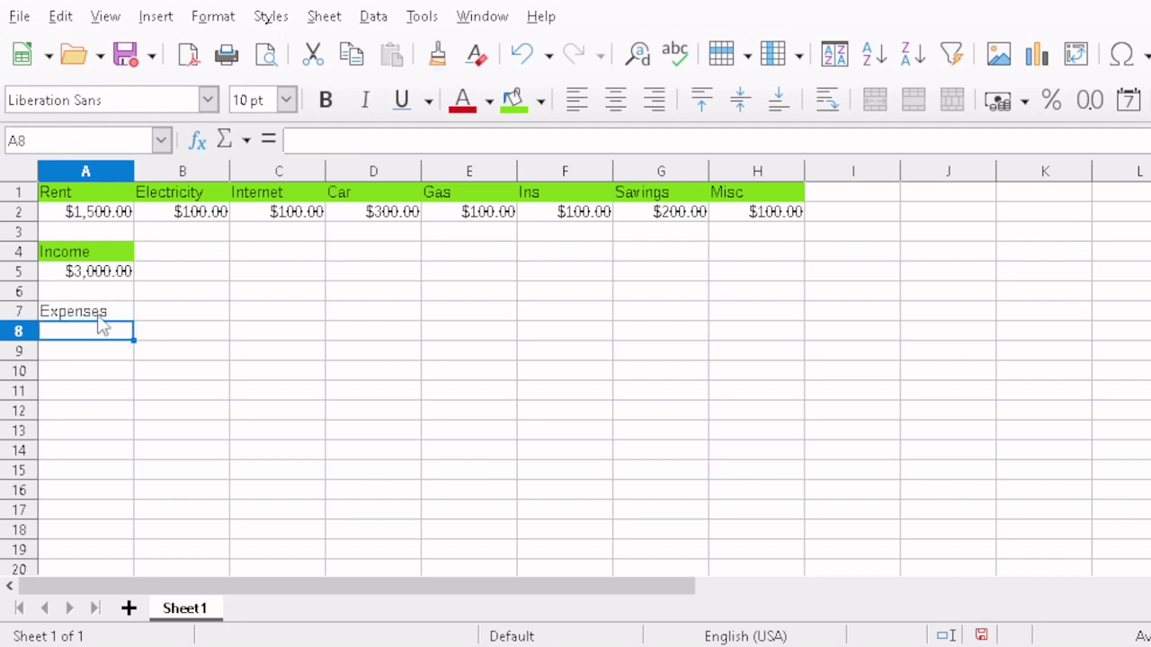
Give the Expenses heading in A7 a bright red background from the standard palette
{"action": "left_click", "coordinate": [102, 317]}
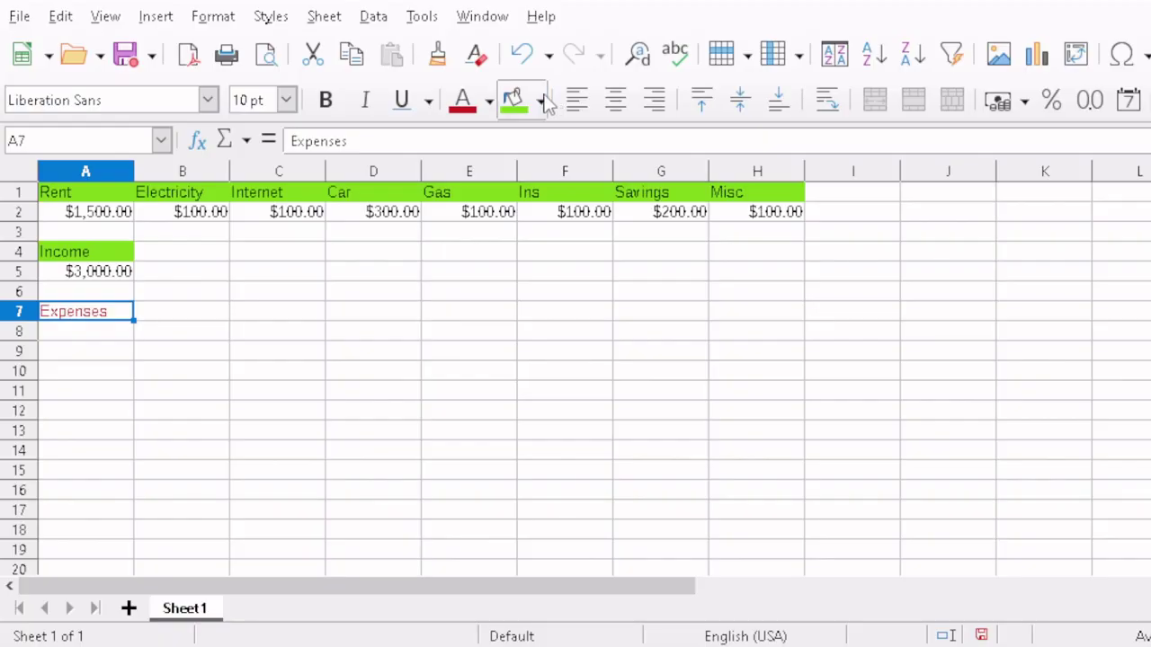
{"action": "left_click", "coordinate": [542, 101]}
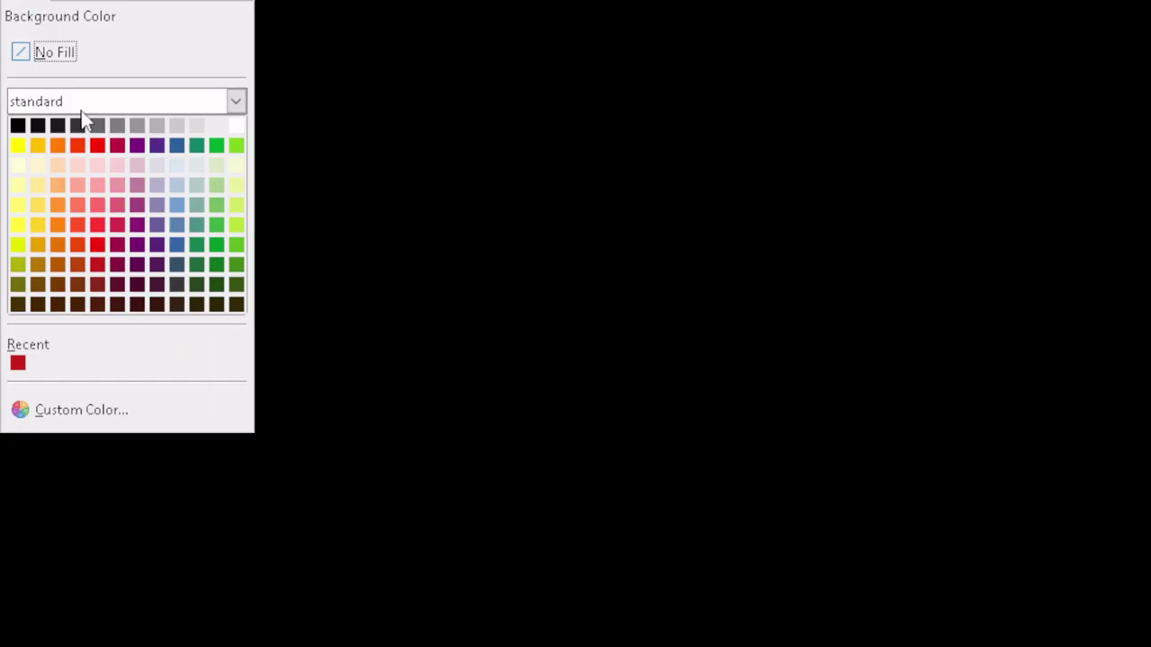
{"action": "left_click", "coordinate": [79, 149]}
{"action": "left_click", "coordinate": [184, 312]}
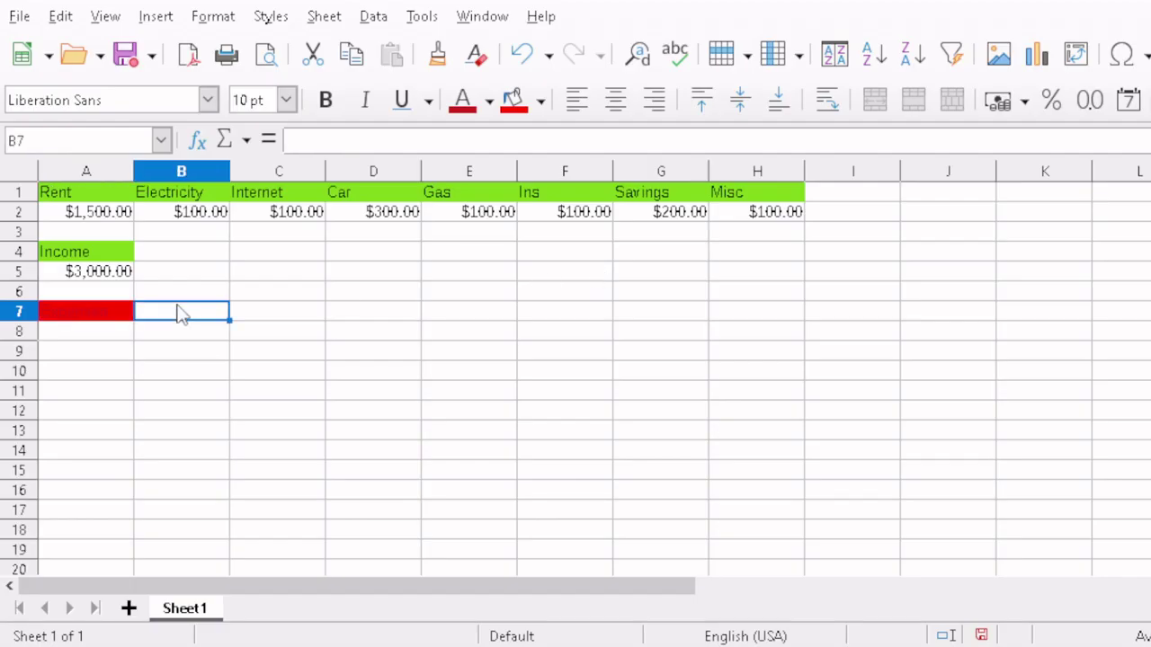
Change the font color of the Expenses heading in A7 to white
{"action": "left_click", "coordinate": [113, 317]}
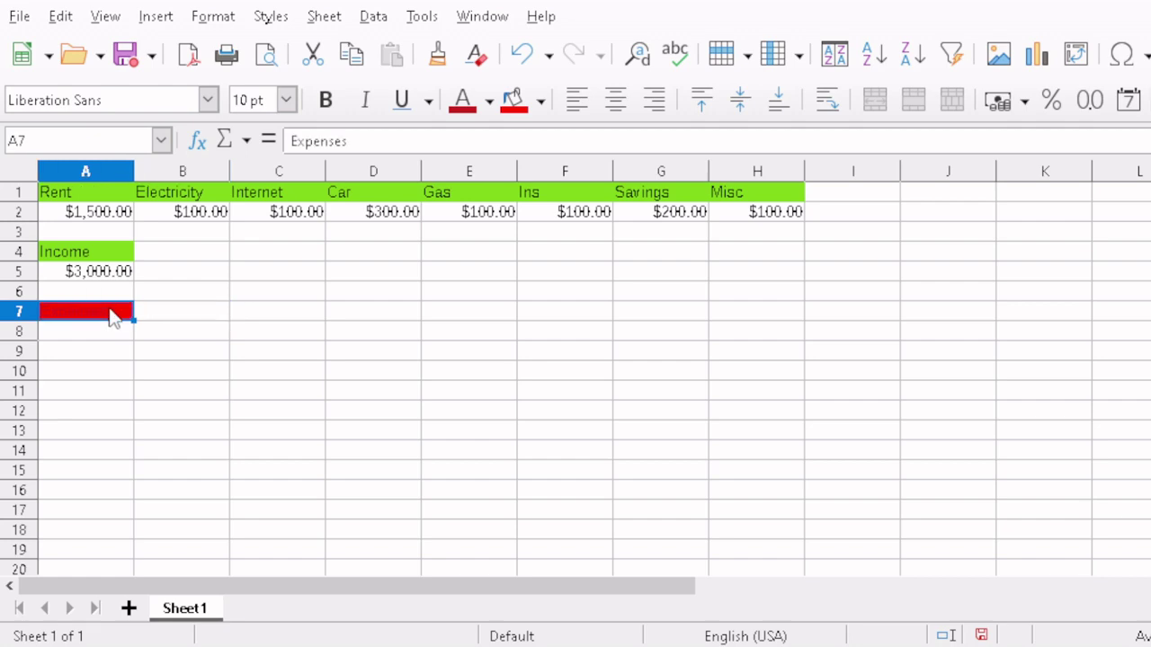
{"action": "left_click", "coordinate": [490, 106]}
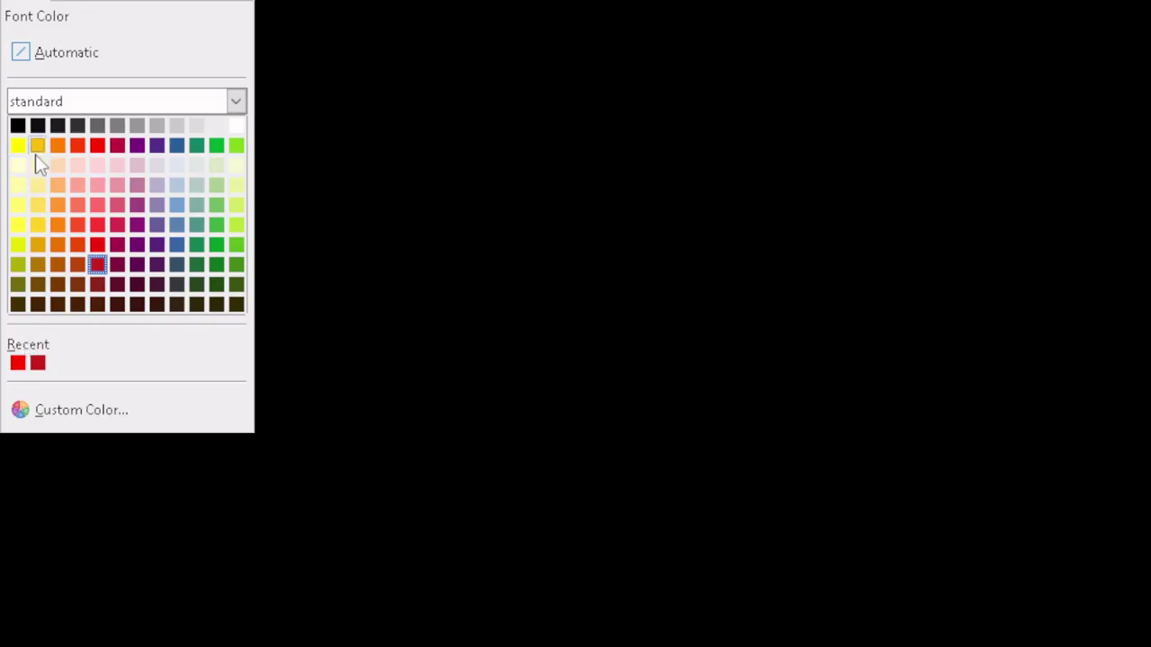
{"action": "left_click", "coordinate": [236, 125]}
{"action": "left_click", "coordinate": [225, 316]}
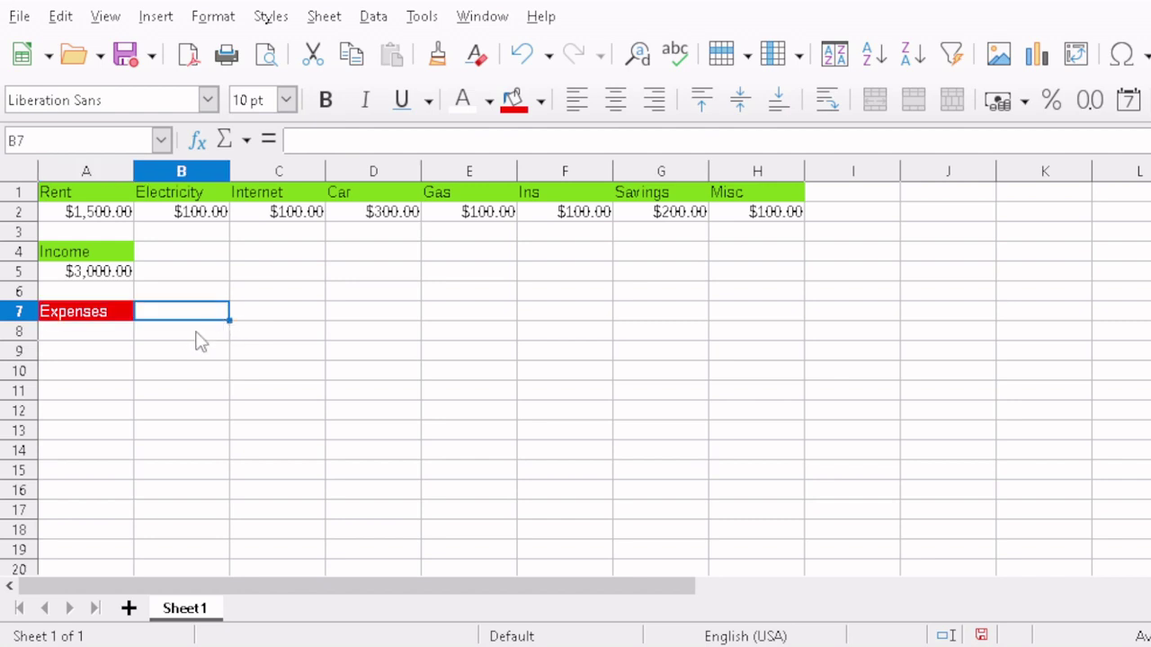
Total the expense amounts A2:H2 in A8 beneath the Expenses heading with a SUM formula
{"action": "left_click", "coordinate": [103, 339]}
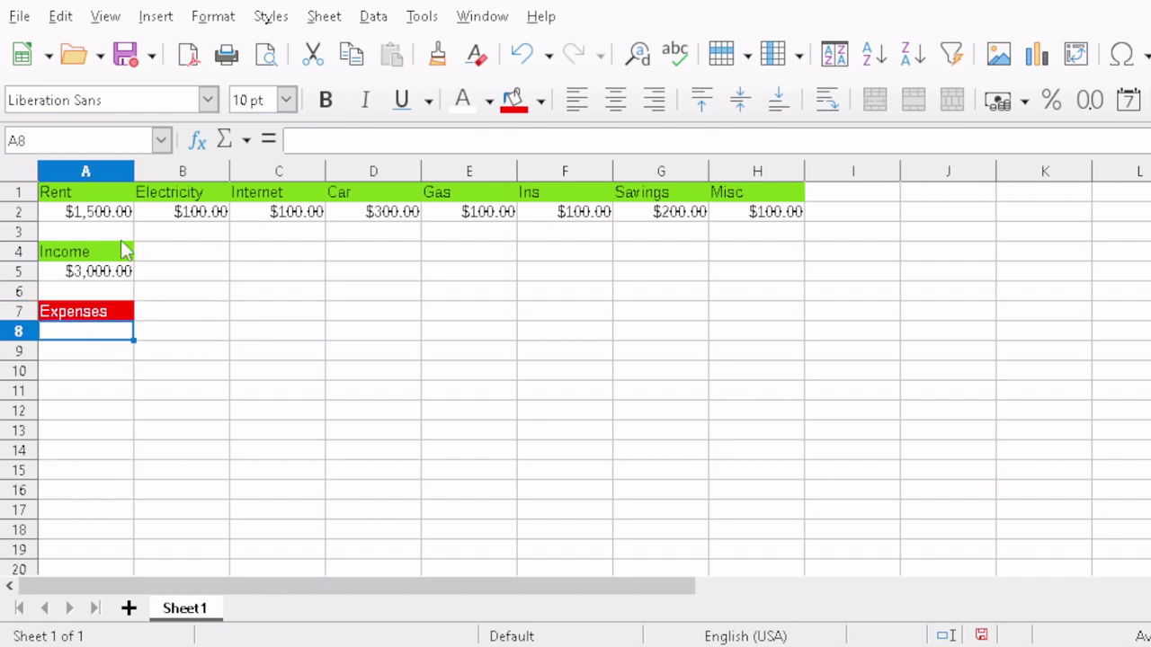
{"action": "left_click", "coordinate": [233, 139]}
{"action": "left_click", "coordinate": [280, 170]}
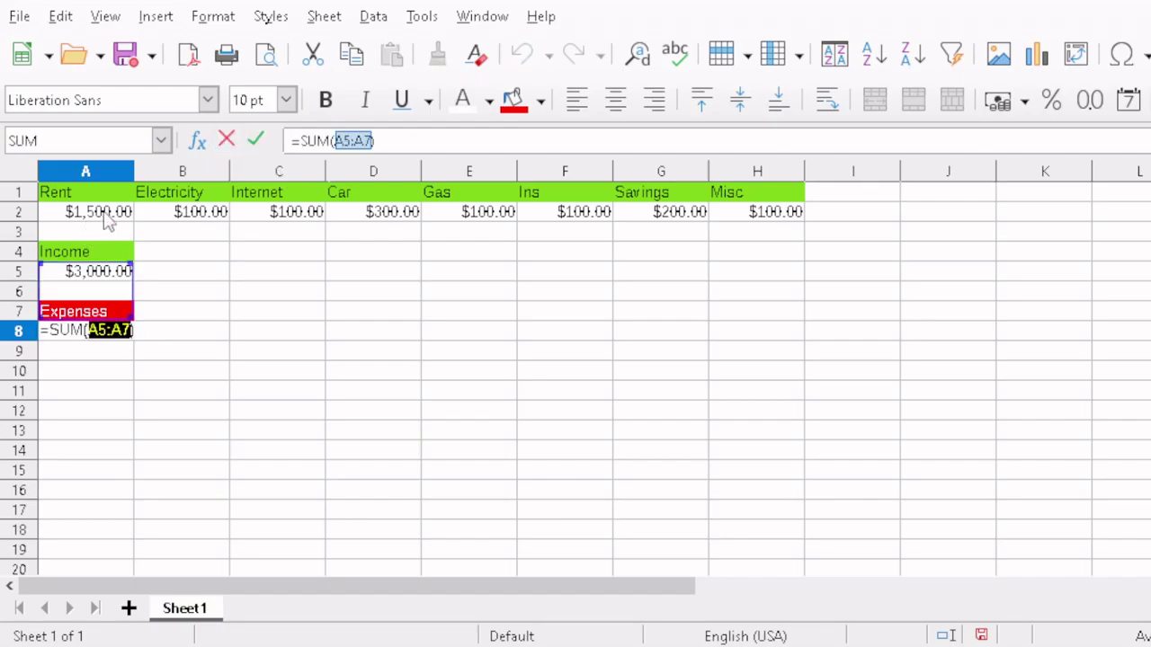
{"action": "left_click", "coordinate": [106, 214]}
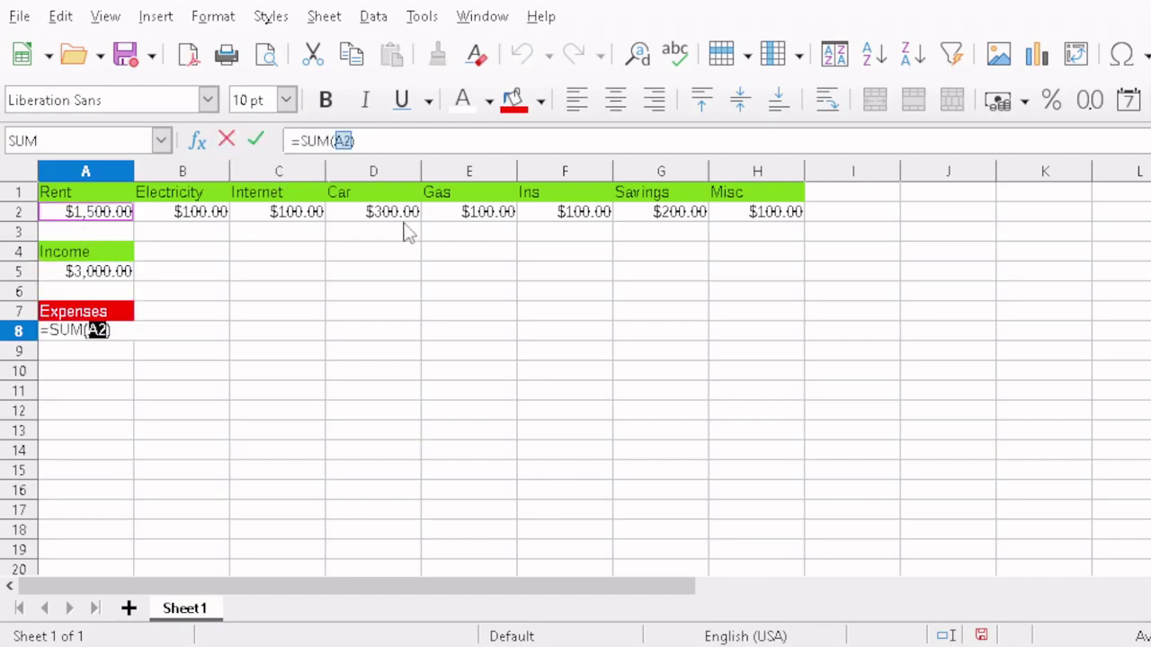
{"action": "left_click", "coordinate": [787, 217], "text": "shift"}
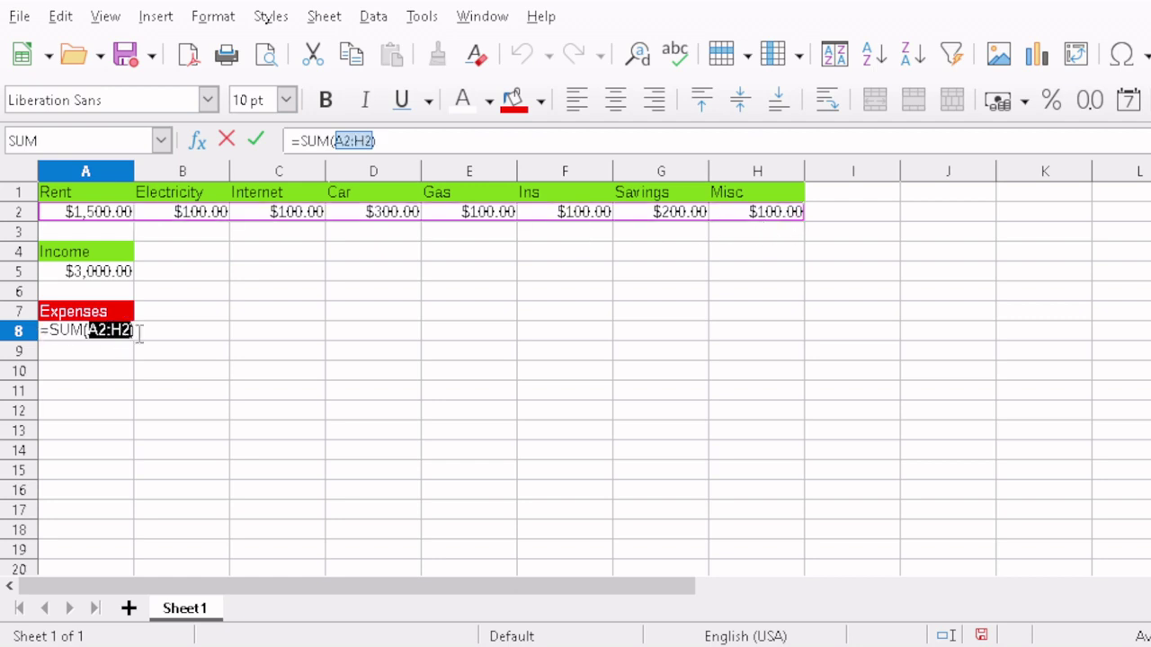
{"action": "key", "text": "Return"}
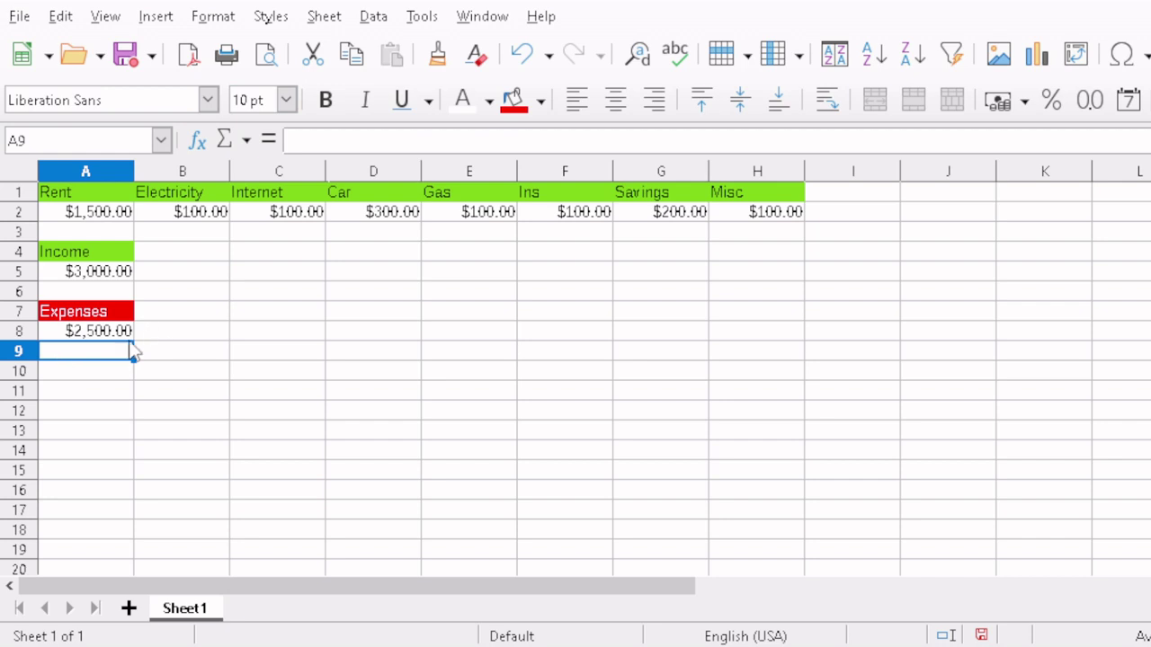
Add the heading Balance in A10 and give it the same bright green background as the Income heading
{"action": "left_click", "coordinate": [91, 374]}
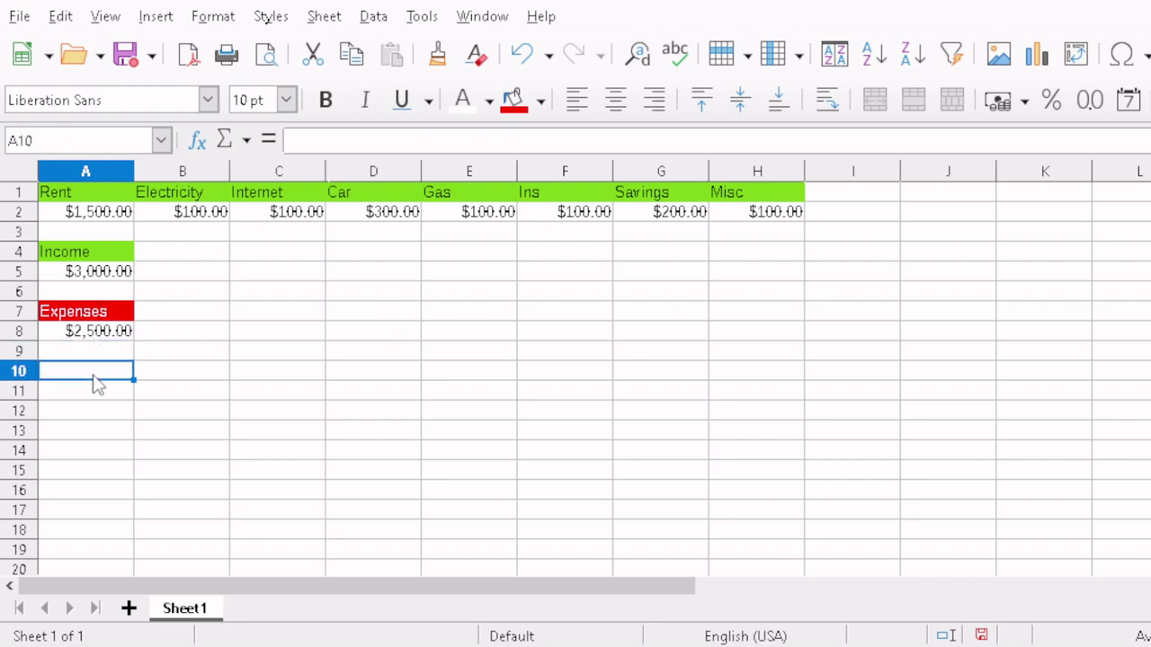
{"action": "type", "text": "Balance"}
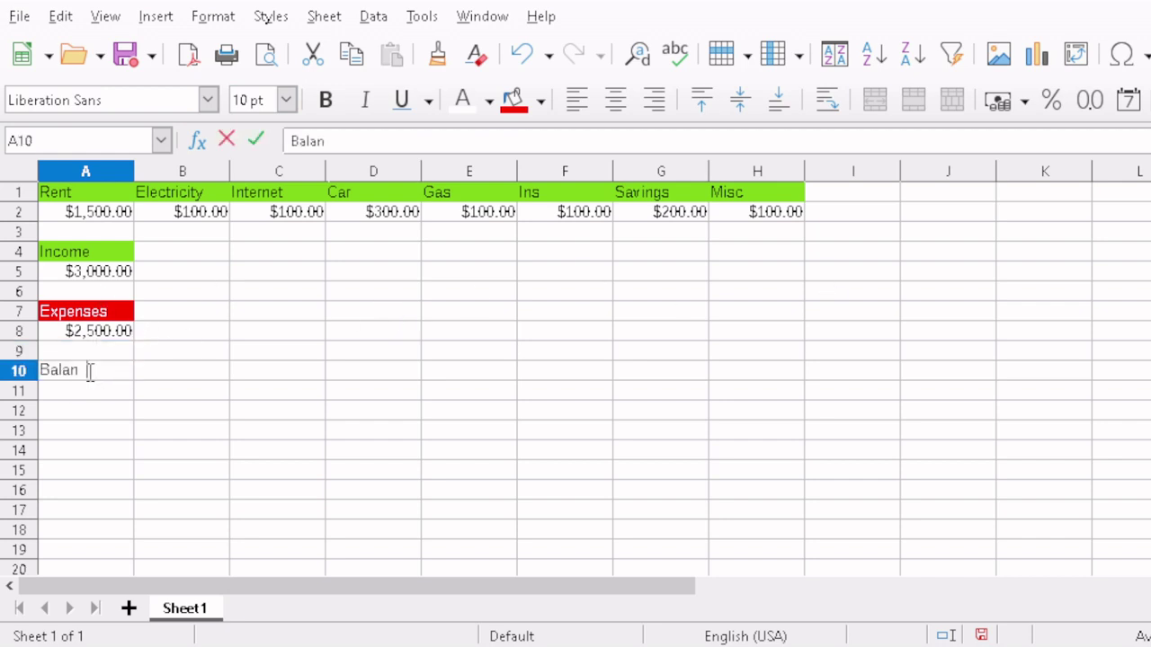
{"action": "left_click", "coordinate": [155, 371]}
{"action": "left_click", "coordinate": [103, 378]}
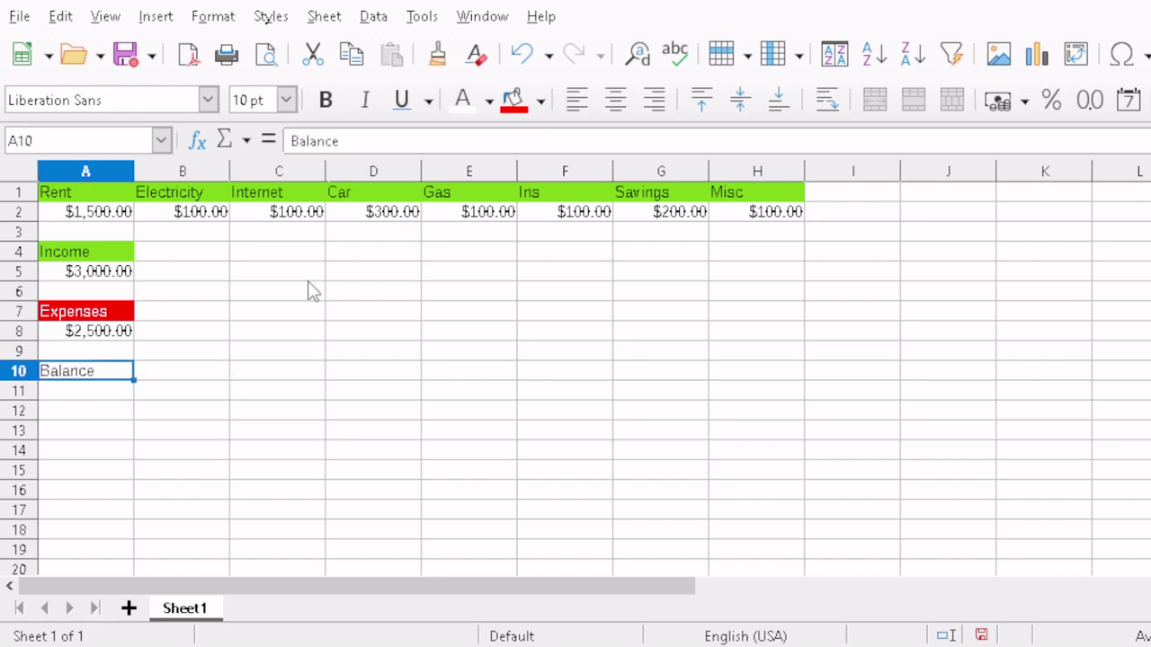
{"action": "left_click", "coordinate": [542, 102]}
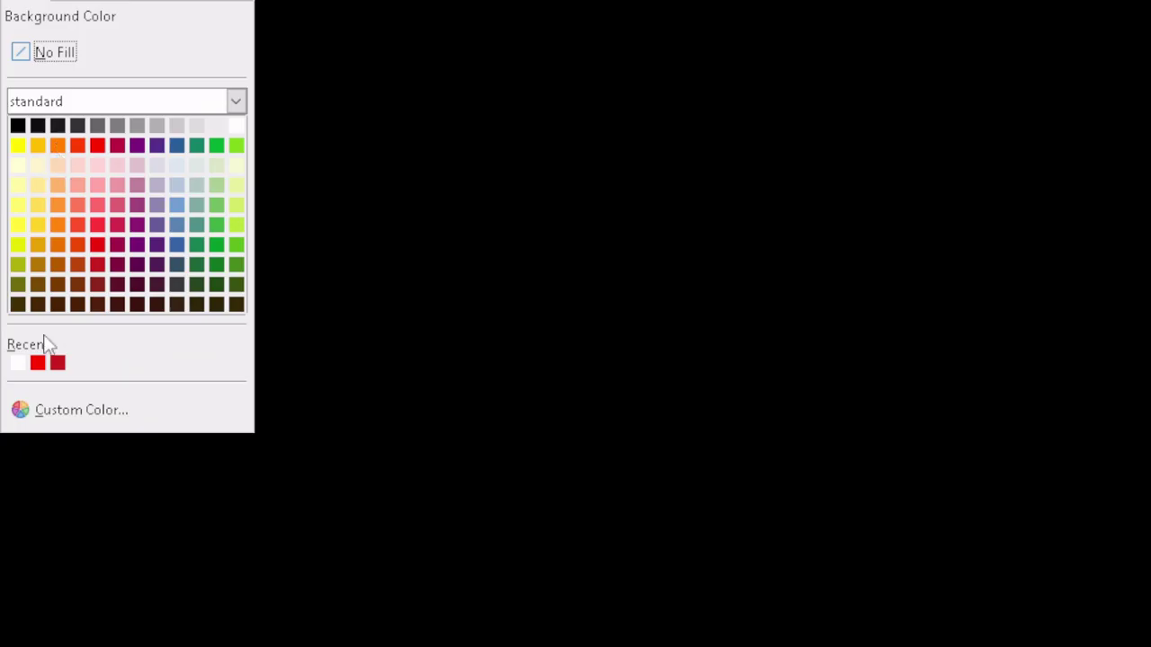
{"action": "left_click", "coordinate": [236, 145]}
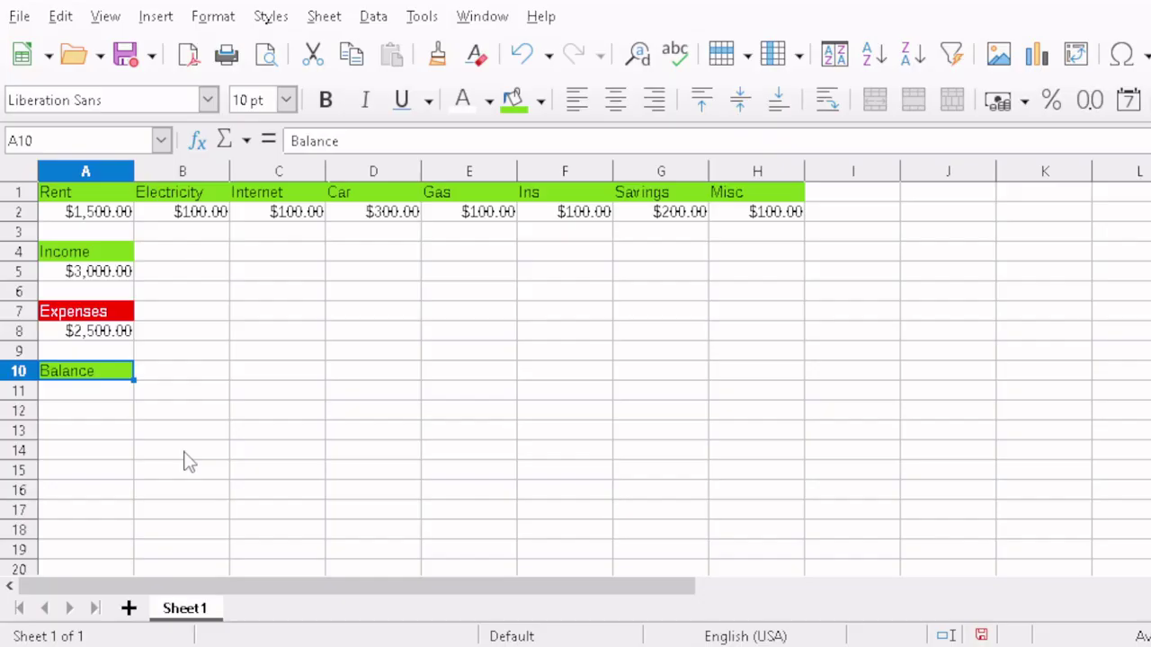
Format A11 beneath the Balance heading as currency and insert an automatic SUM formula in it
{"action": "left_click", "coordinate": [108, 395]}
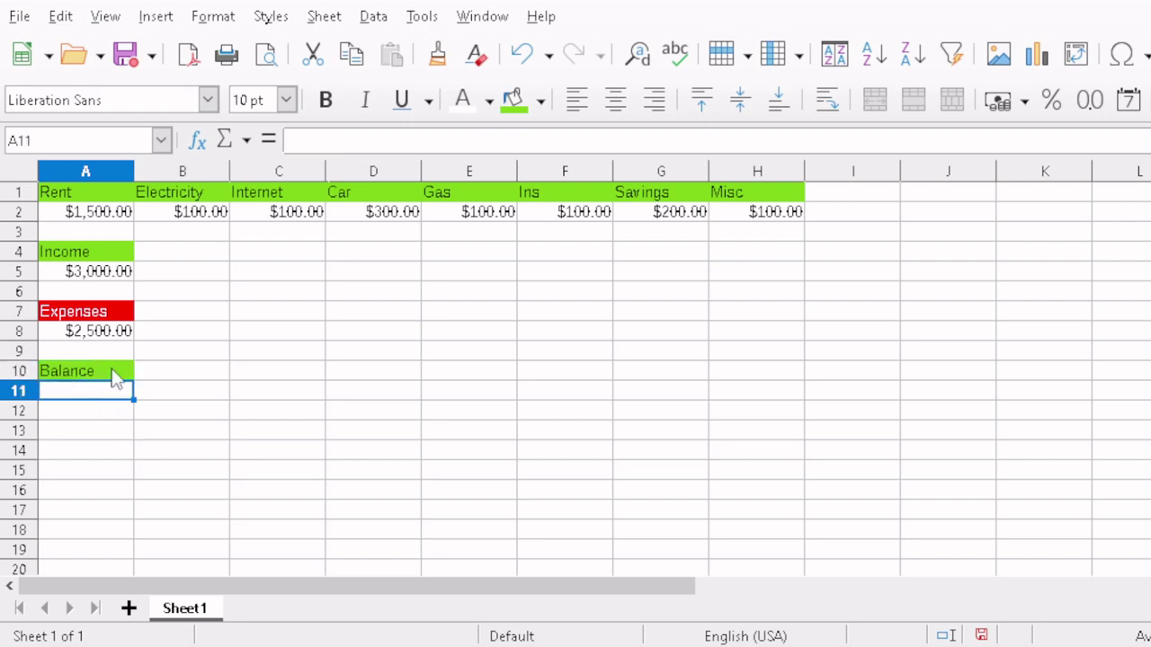
{"action": "left_click", "coordinate": [1006, 108]}
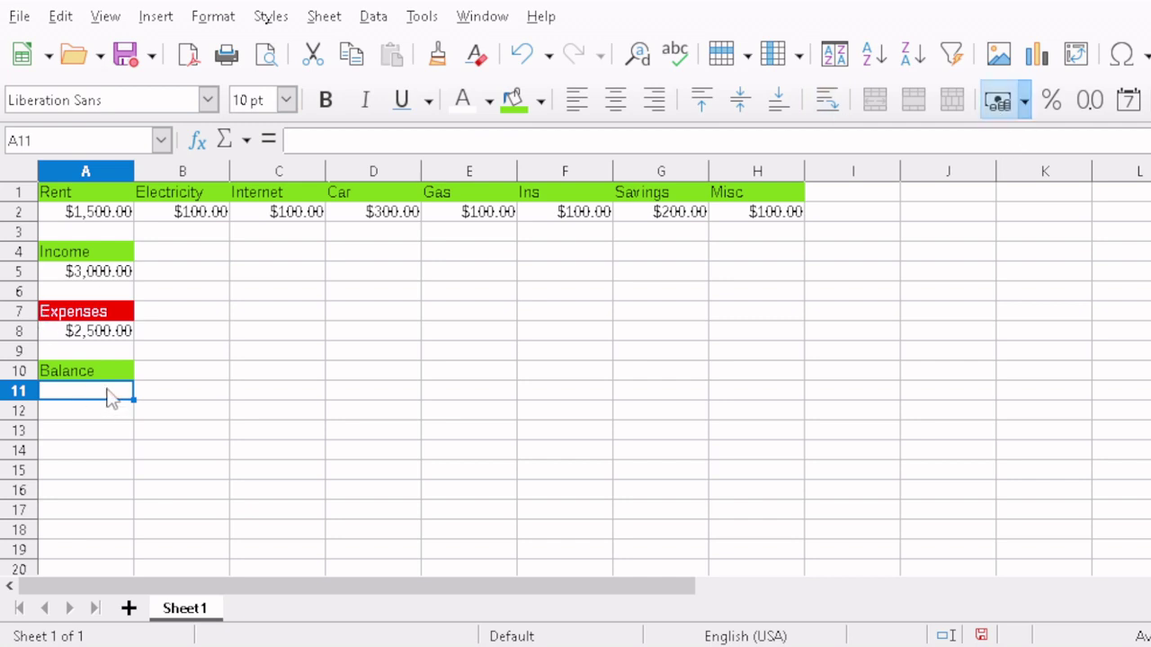
{"action": "left_click", "coordinate": [236, 143]}
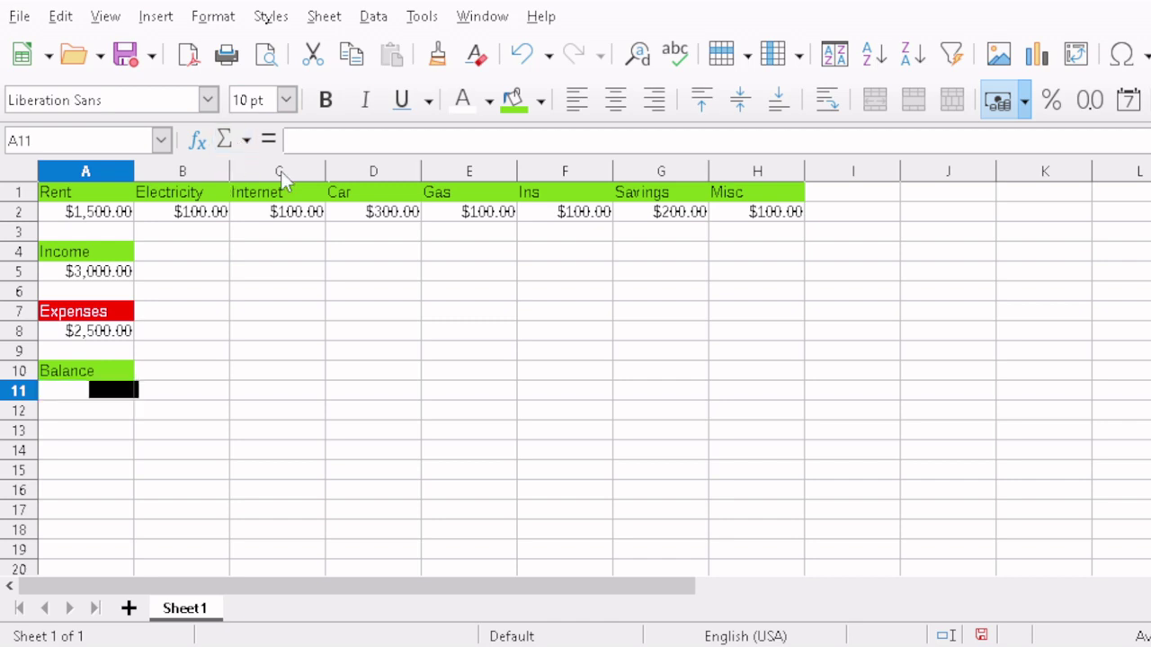
Change the formula in A11 to =SUM(A5-A8) so that it subtracts the expenses from the income
{"action": "left_click", "coordinate": [106, 390]}
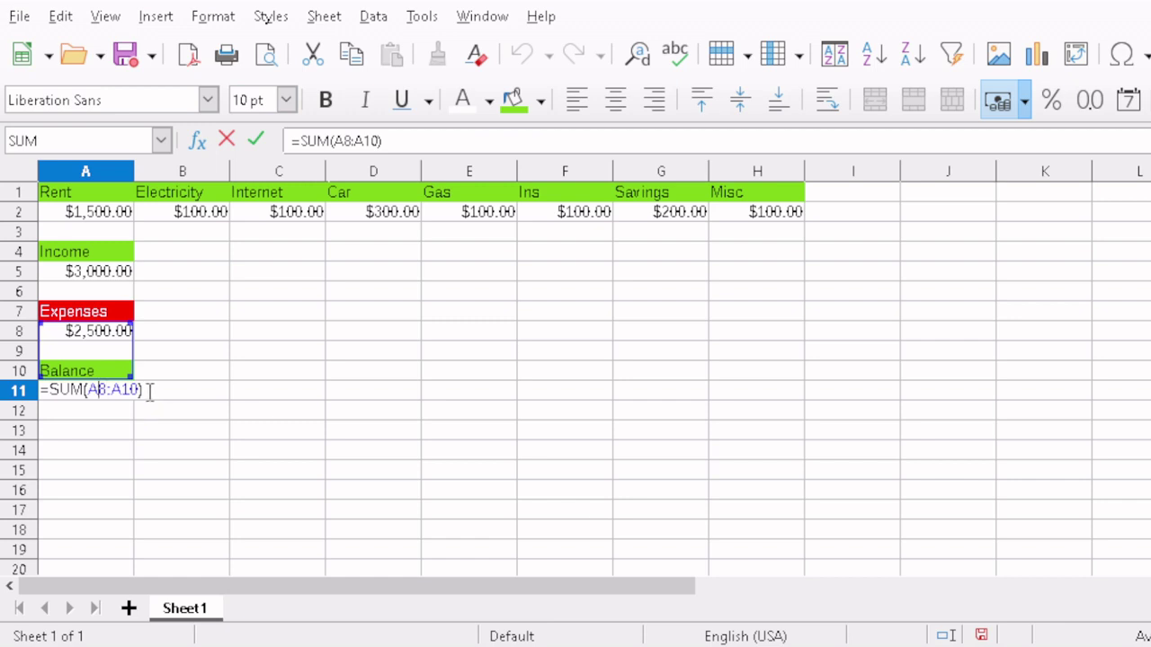
{"action": "key", "text": "BackSpace"}
{"action": "type", "text": "5"}
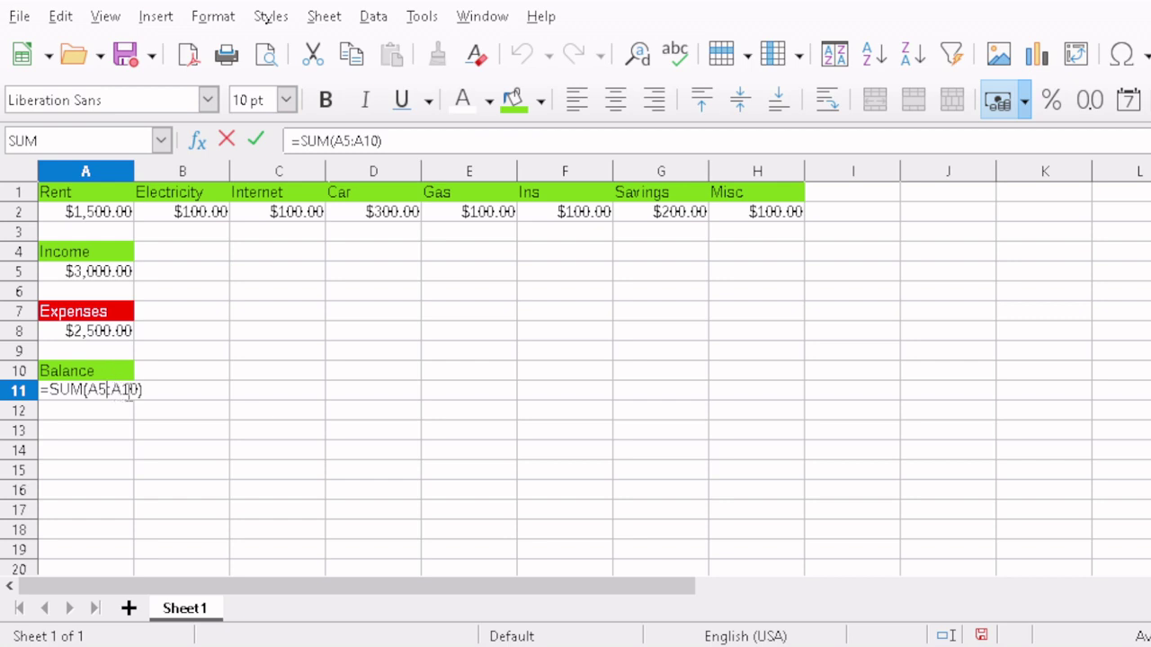
{"action": "key", "text": "Delete"}
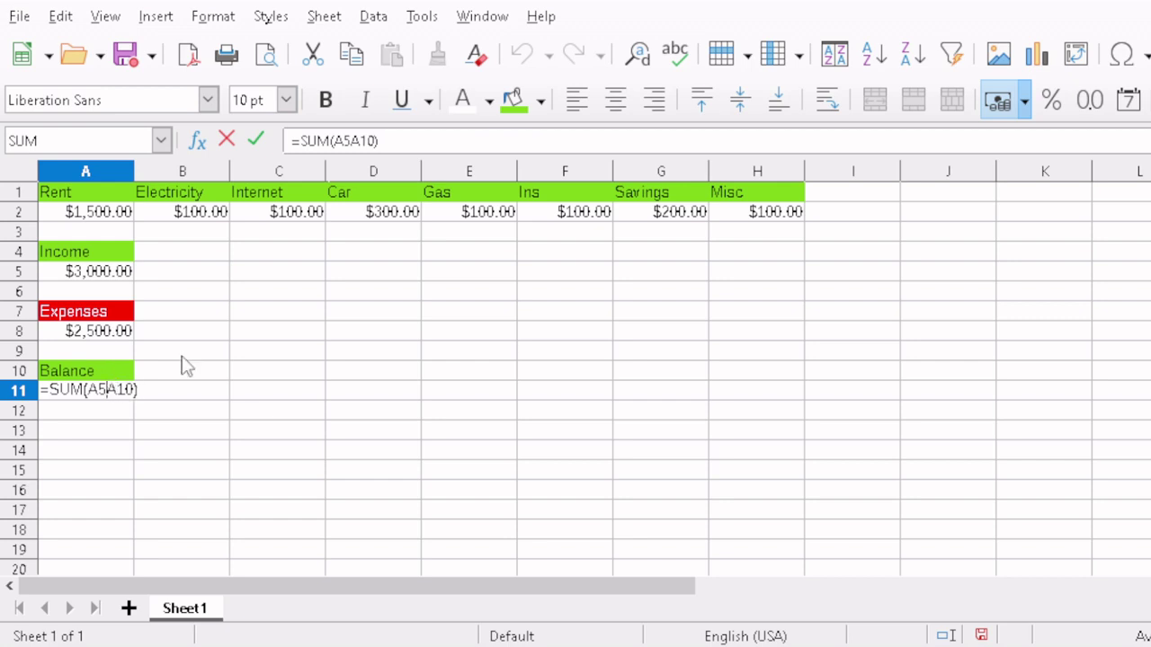
{"action": "type", "text": "-"}
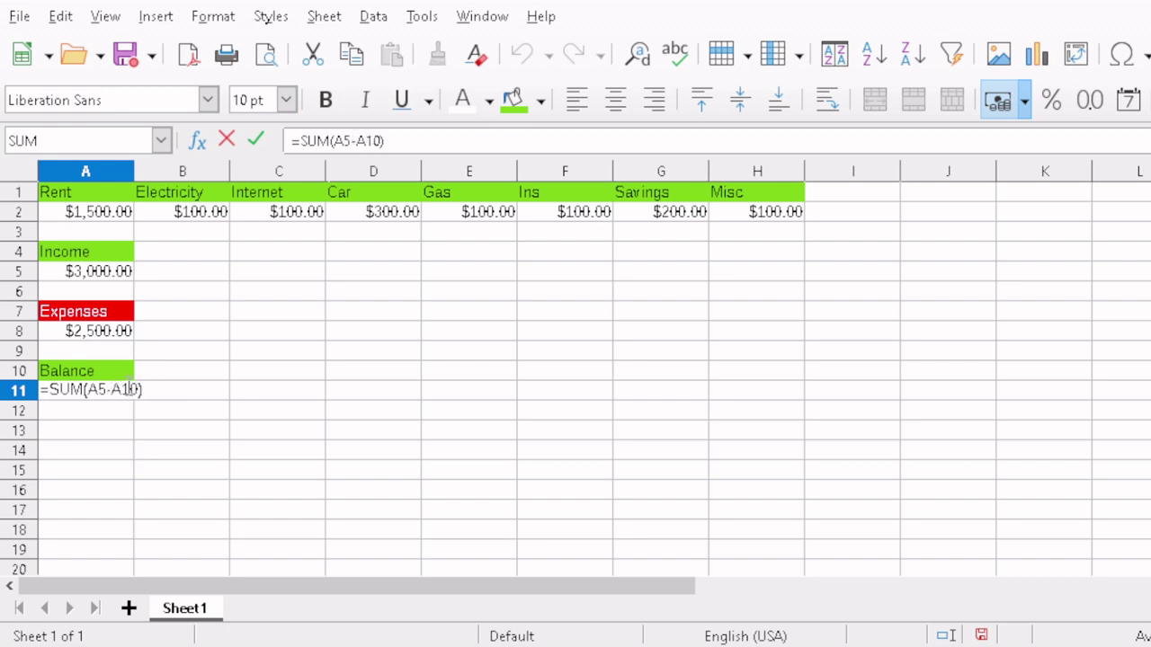
{"action": "key", "text": "Right"}
{"action": "key", "text": "Delete"}
{"action": "key", "text": "Delete"}
{"action": "type", "text": "8"}
{"action": "key", "text": "Return"}
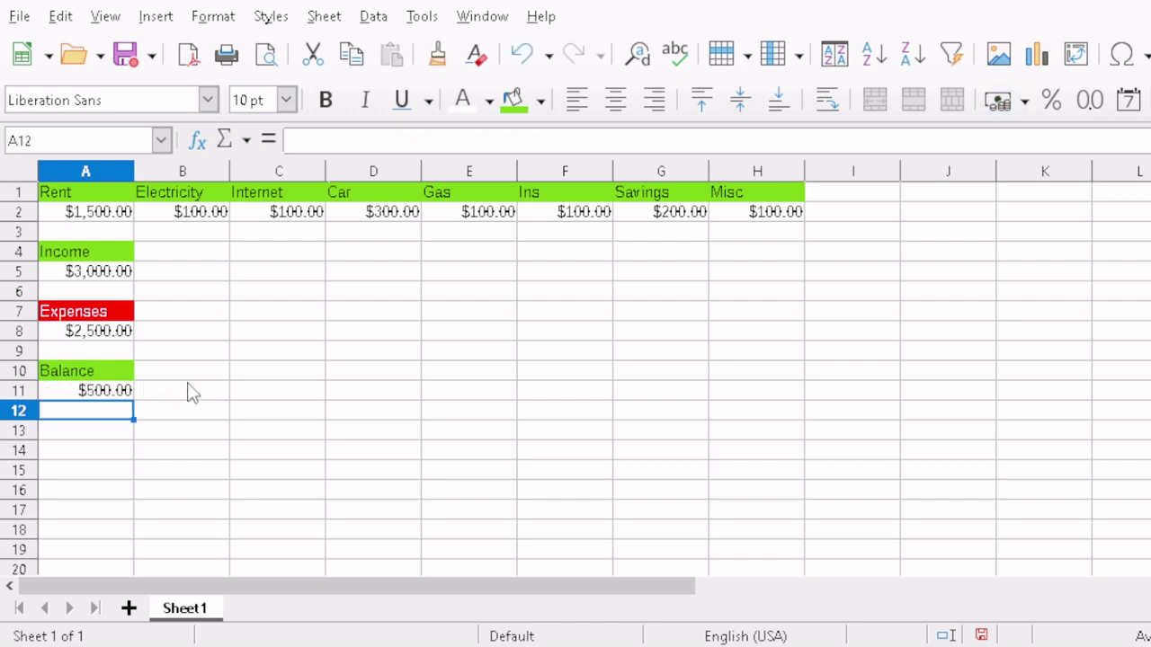
{"action": "left_click", "coordinate": [159, 401]}
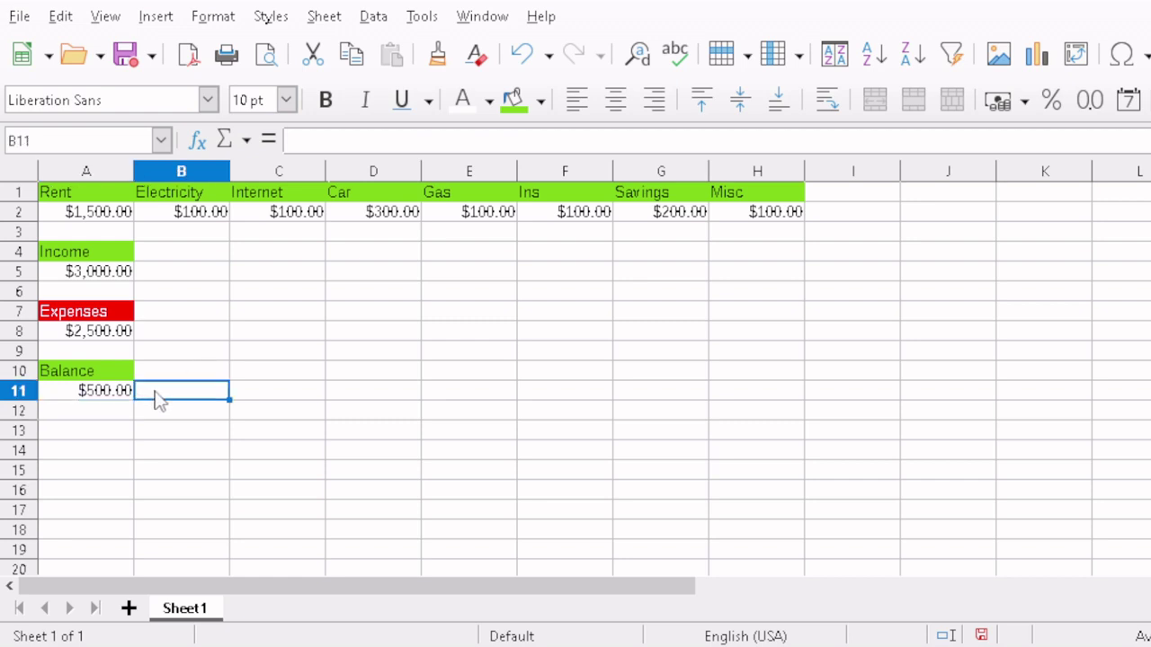
{"action": "left_click", "coordinate": [701, 99]}
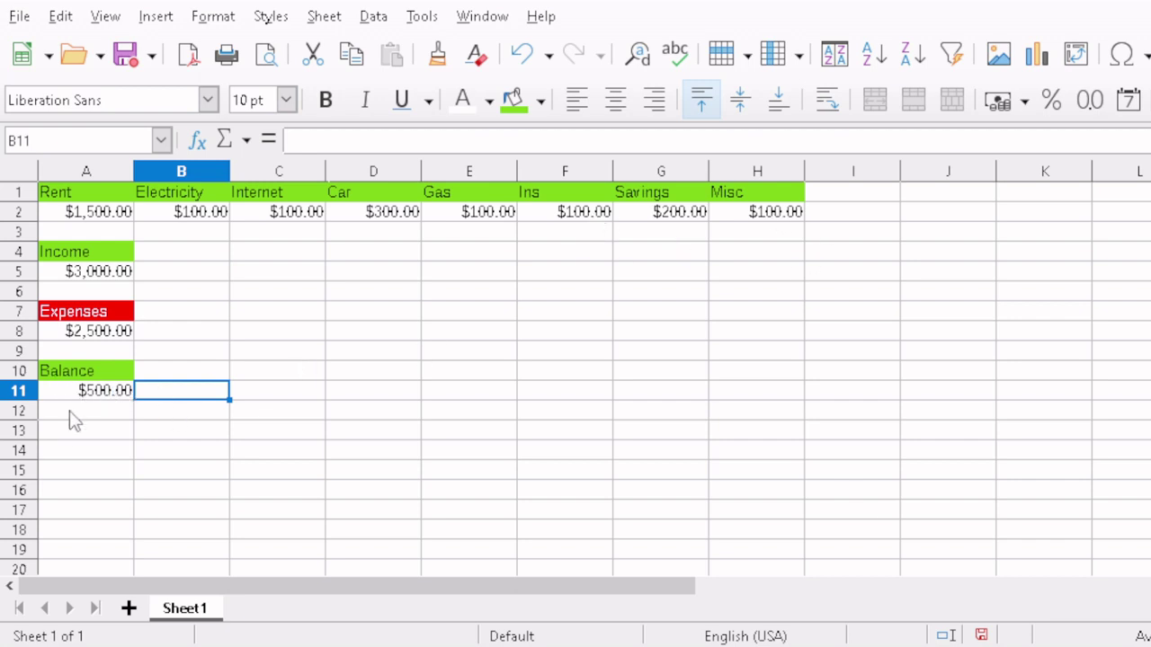
{"action": "left_click", "coordinate": [98, 391]}
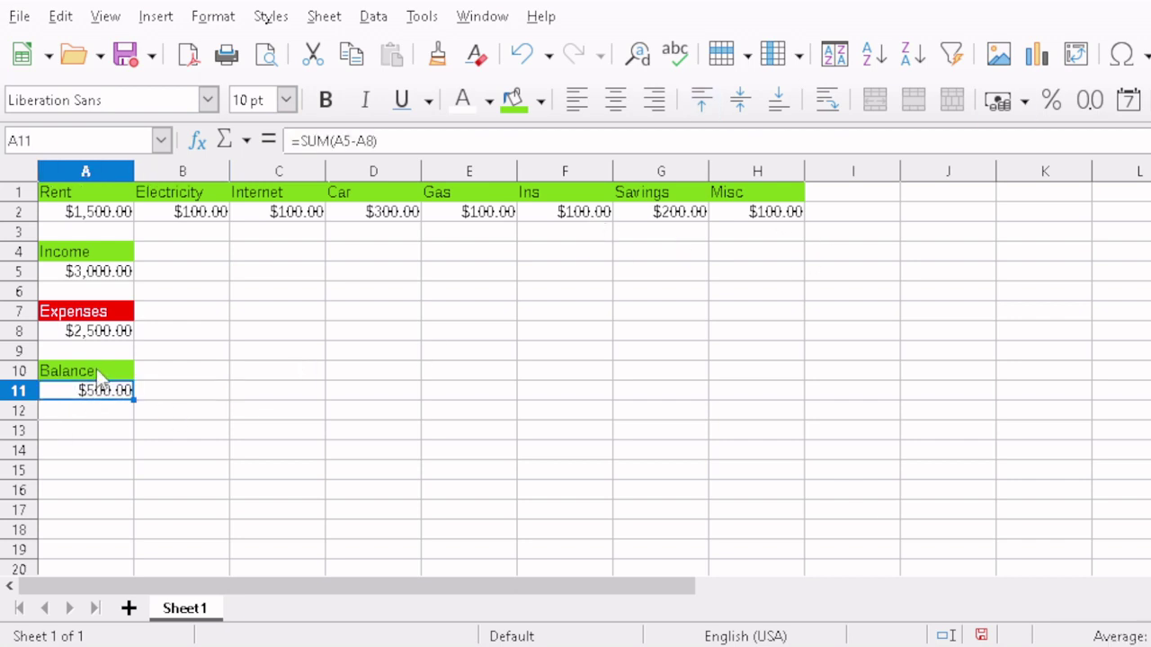
{"action": "left_click", "coordinate": [97, 371]}
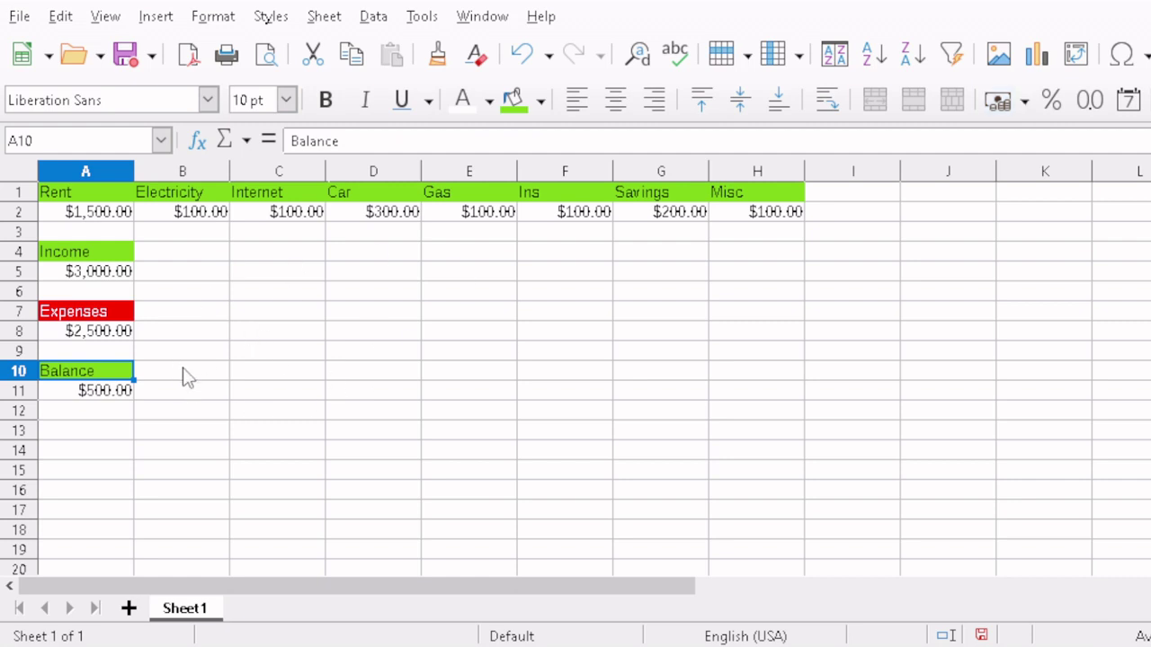
{"action": "left_click", "coordinate": [191, 388]}
{"action": "left_click", "coordinate": [94, 390]}
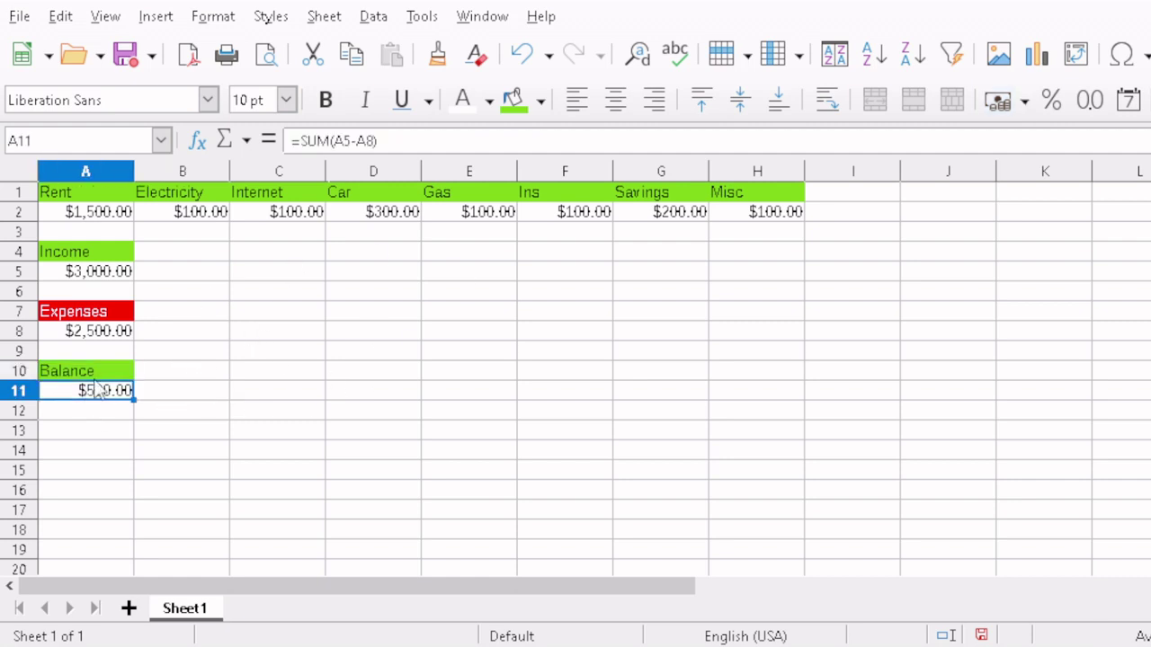
{"action": "left_click", "coordinate": [99, 372]}
{"action": "left_click", "coordinate": [126, 396]}
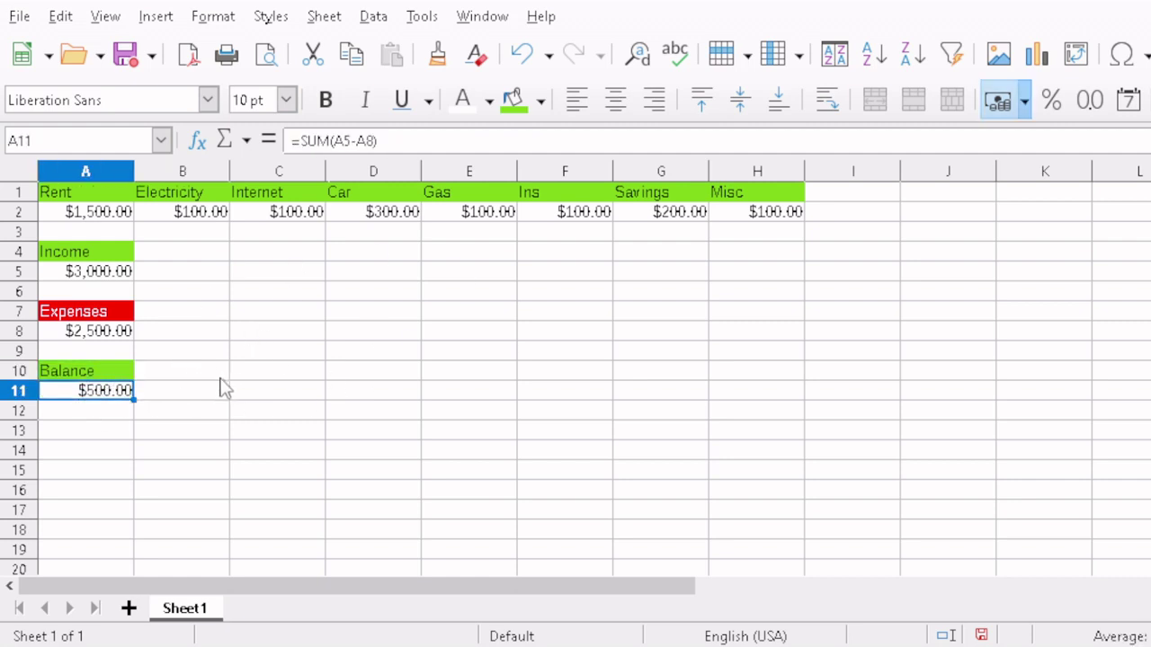
{"action": "left_click", "coordinate": [220, 379]}
{"action": "left_click", "coordinate": [100, 396]}
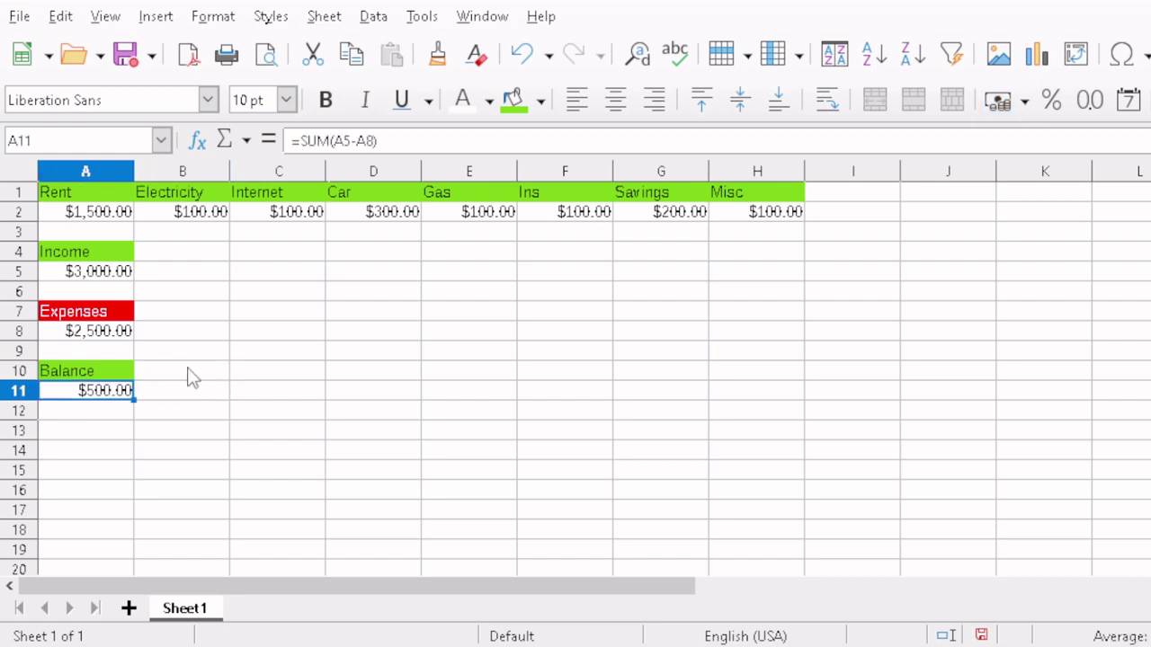
{"action": "left_click", "coordinate": [166, 376]}
{"action": "left_click", "coordinate": [108, 379]}
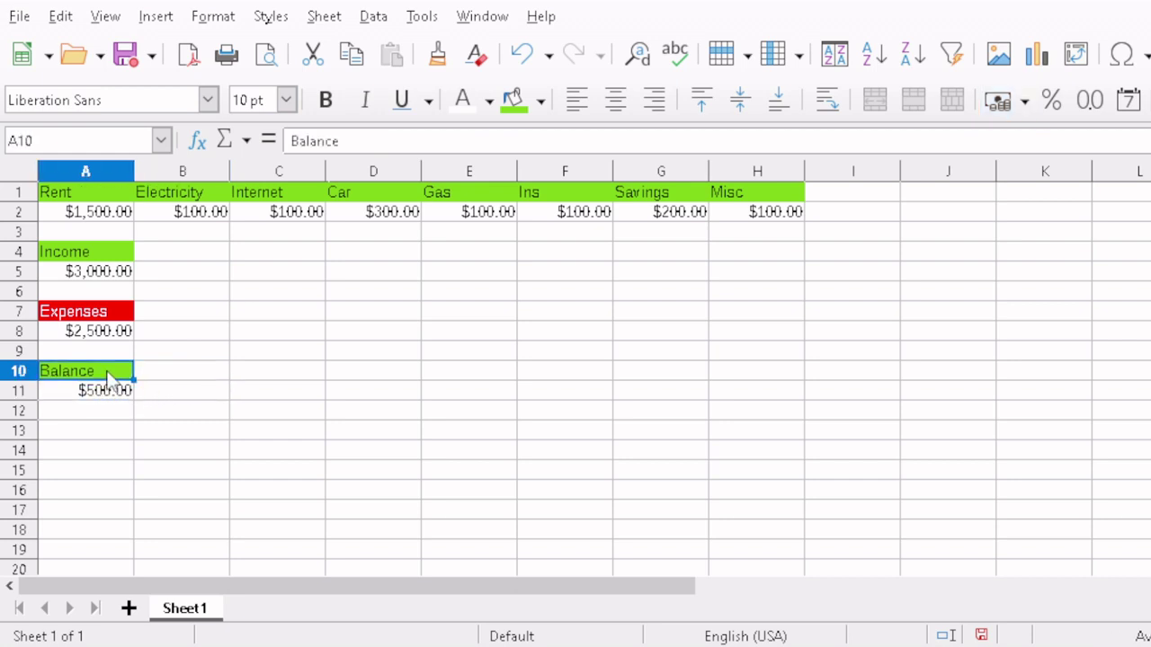